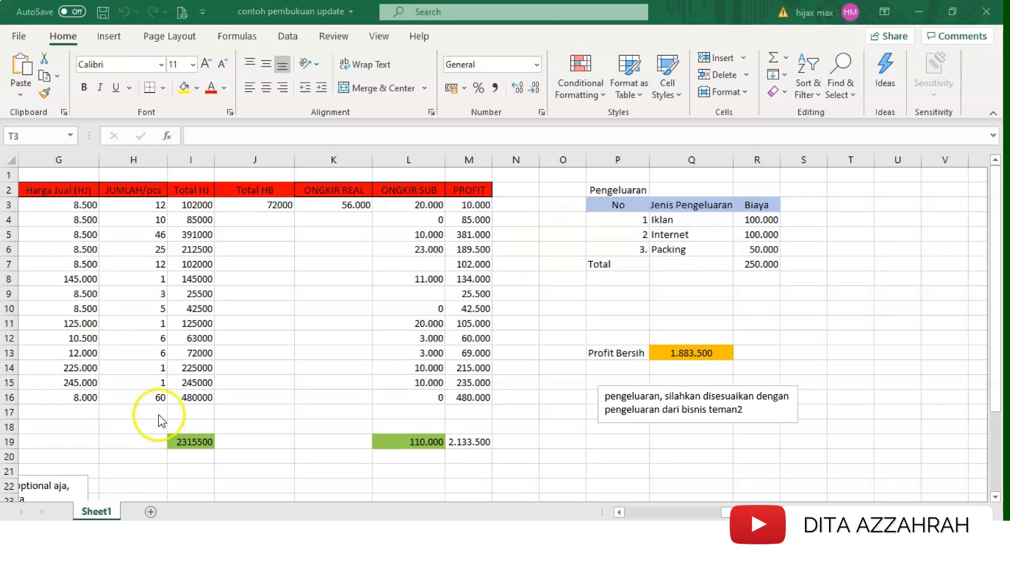
# Step: Examine the May sales table, the Pengeluaran cost table and the Profit Bersih figure across the sheet
pyautogui.click(674, 511)
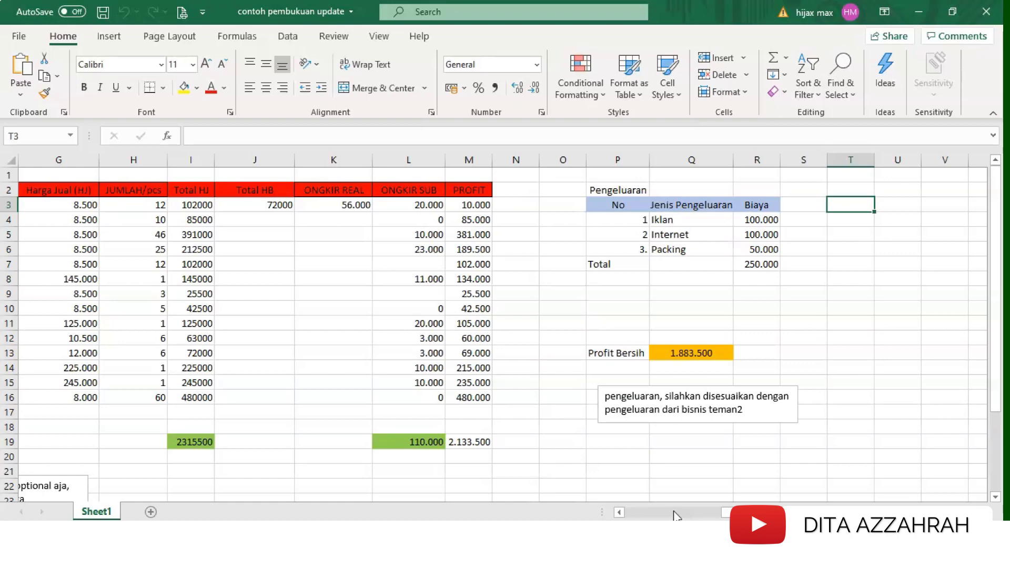
pyautogui.click(674, 515)
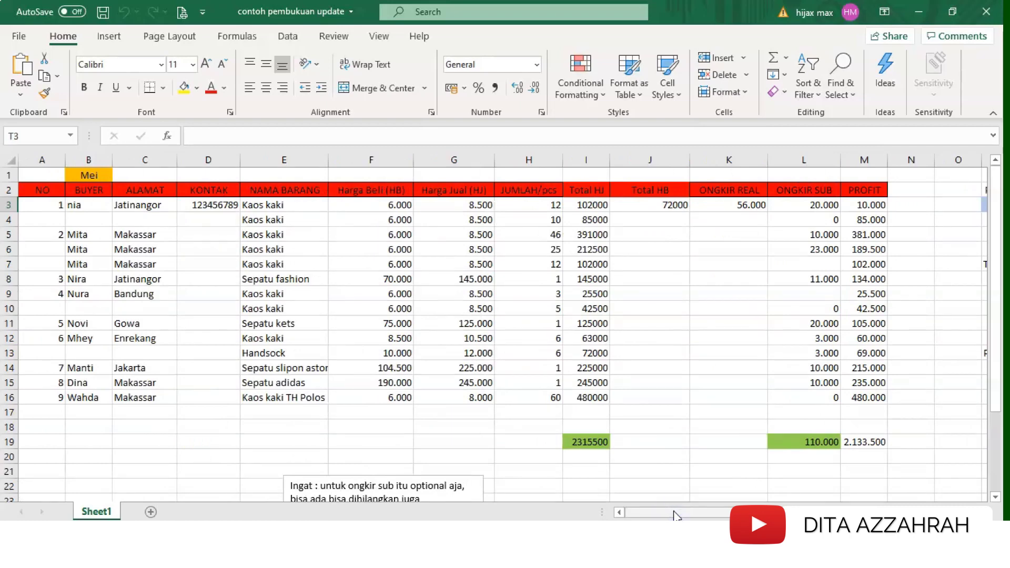
pyautogui.moveTo(674, 514); pyautogui.dragTo(769, 513)
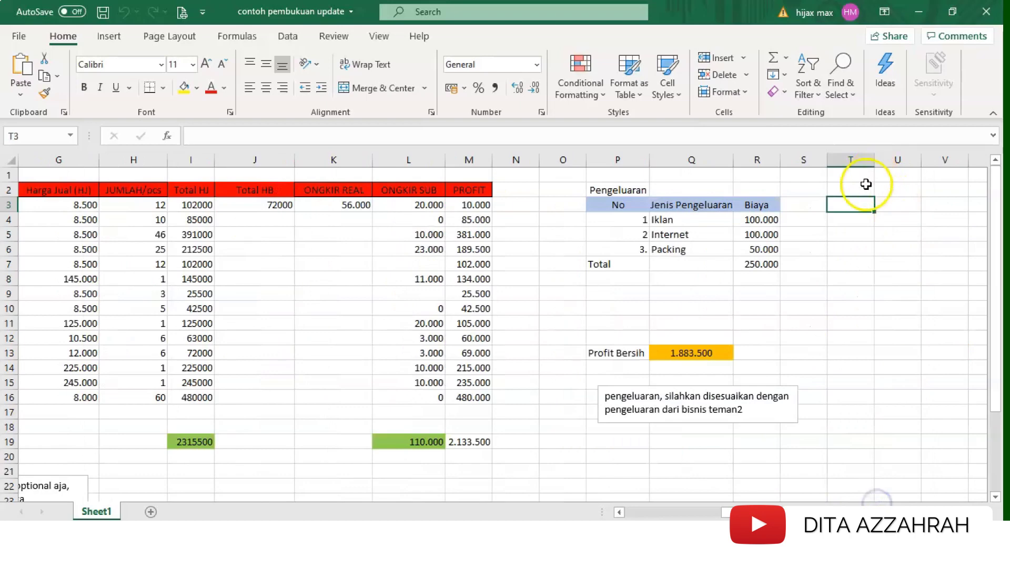
pyautogui.moveTo(834, 512); pyautogui.dragTo(695, 513)
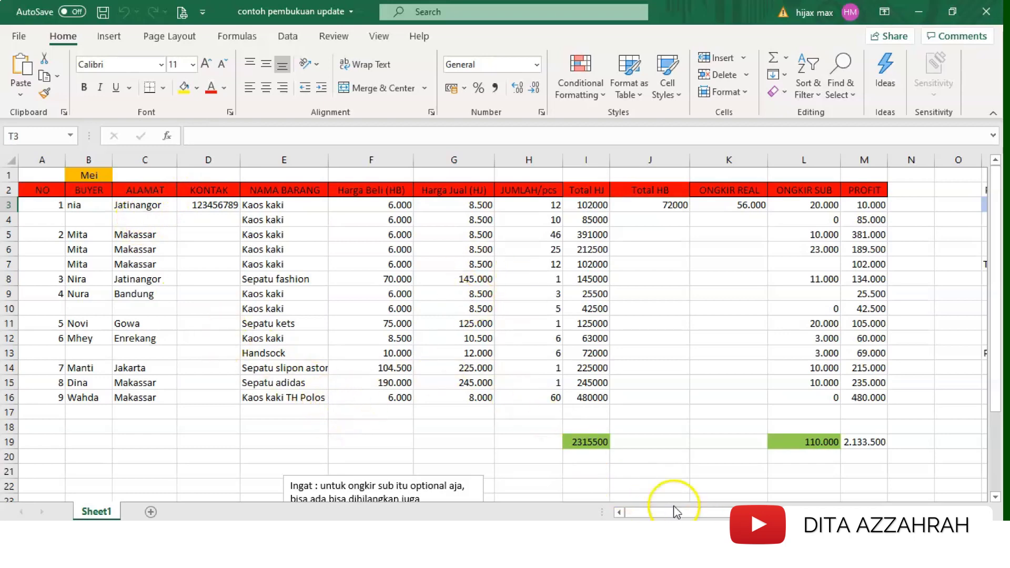
pyautogui.moveTo(673, 512); pyautogui.dragTo(811, 511)
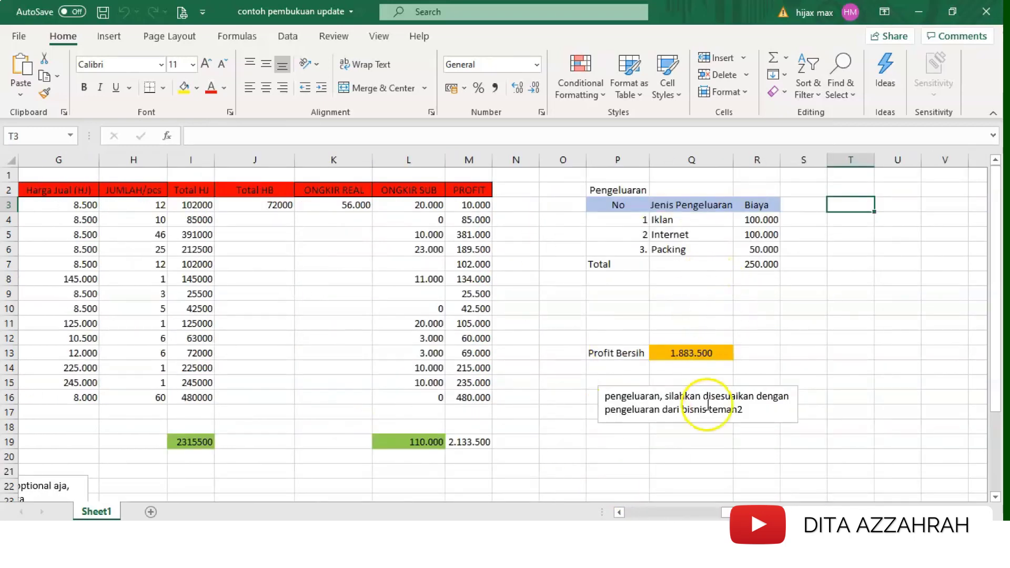
pyautogui.moveTo(743, 511); pyautogui.dragTo(655, 505)
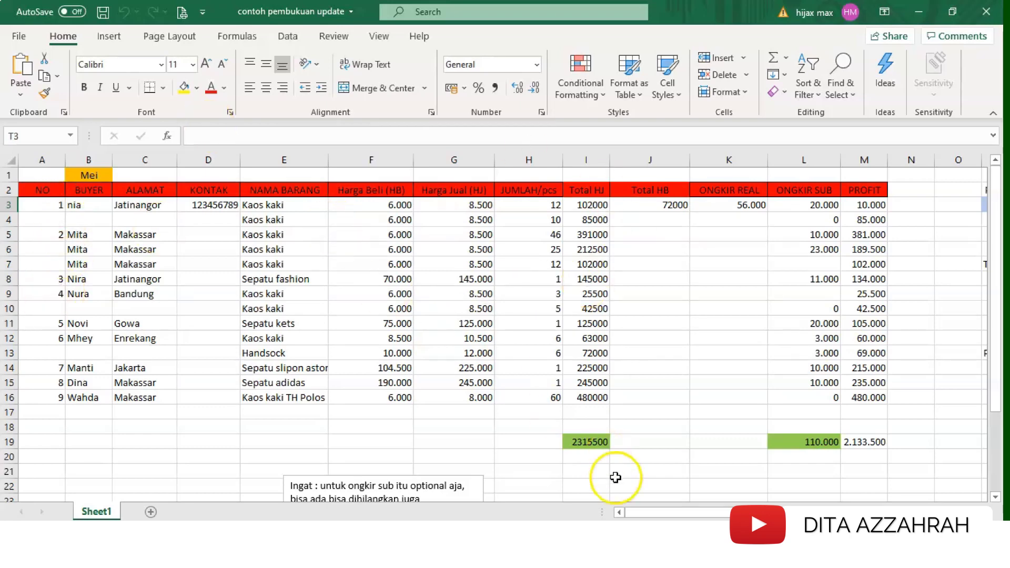
pyautogui.moveTo(649, 514); pyautogui.dragTo(757, 513)
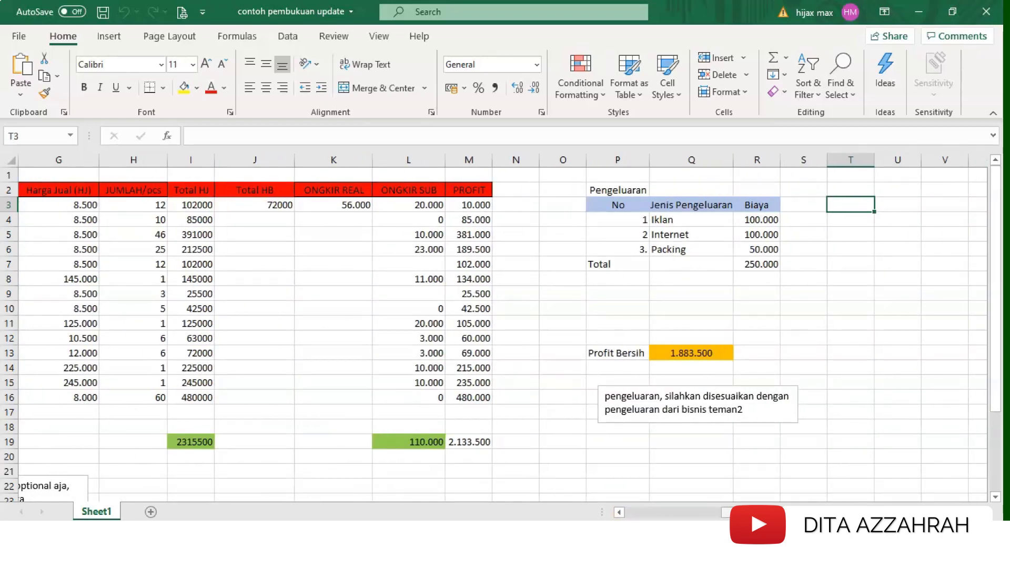
pyautogui.moveTo(783, 513)
pyautogui.mouseDown()
pyautogui.moveTo(750, 513)
pyautogui.moveTo(791, 512)
pyautogui.mouseUp()
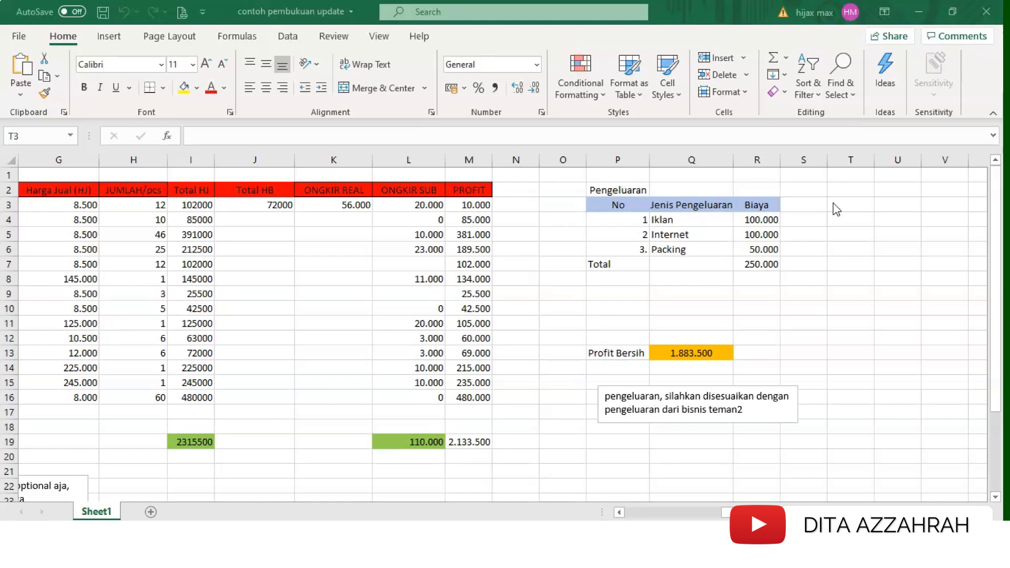
pyautogui.click(853, 205)
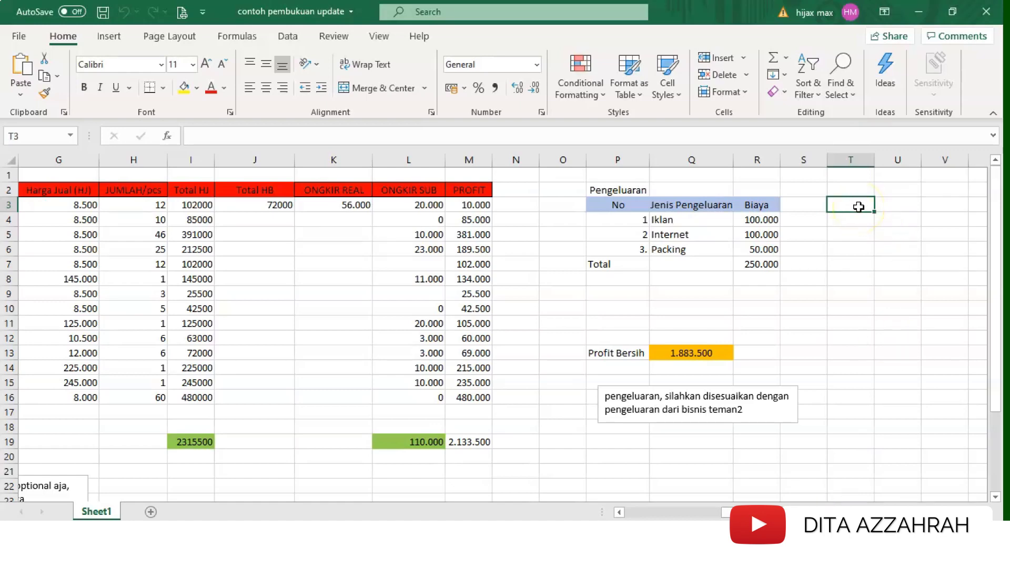
pyautogui.write('No')
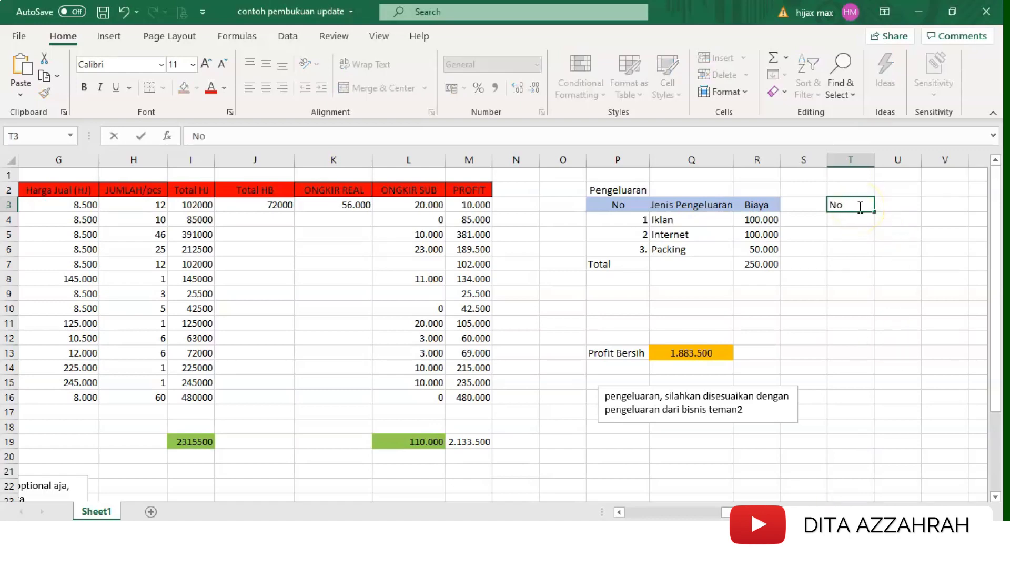
pyautogui.press('BackSpace')
pyautogui.press('BackSpace')
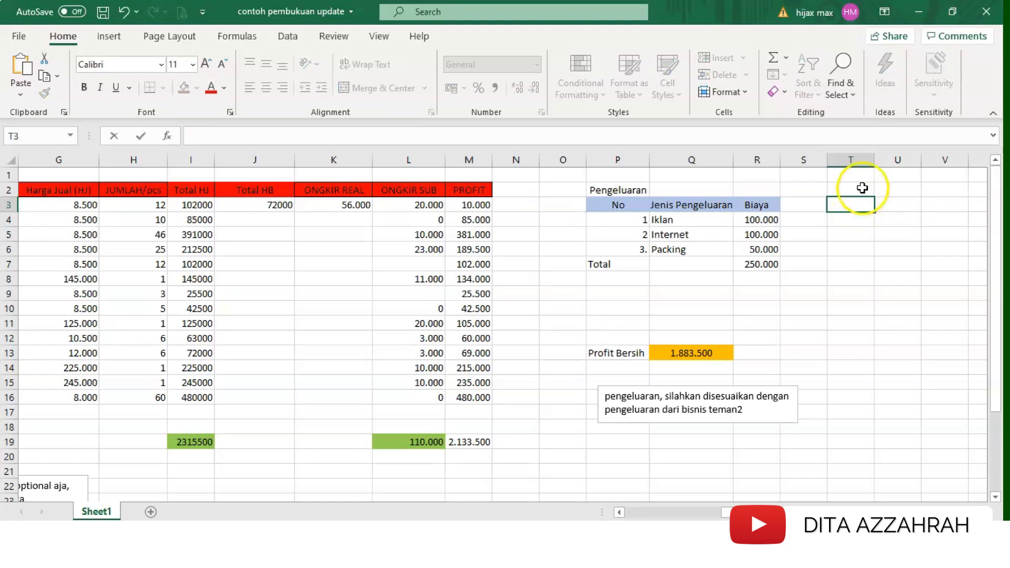
pyautogui.press('Escape')
# Step: Enter the title "Retur Barang" in cell T2 for a new returns table beside the Pengeluaran table
pyautogui.click(862, 188)
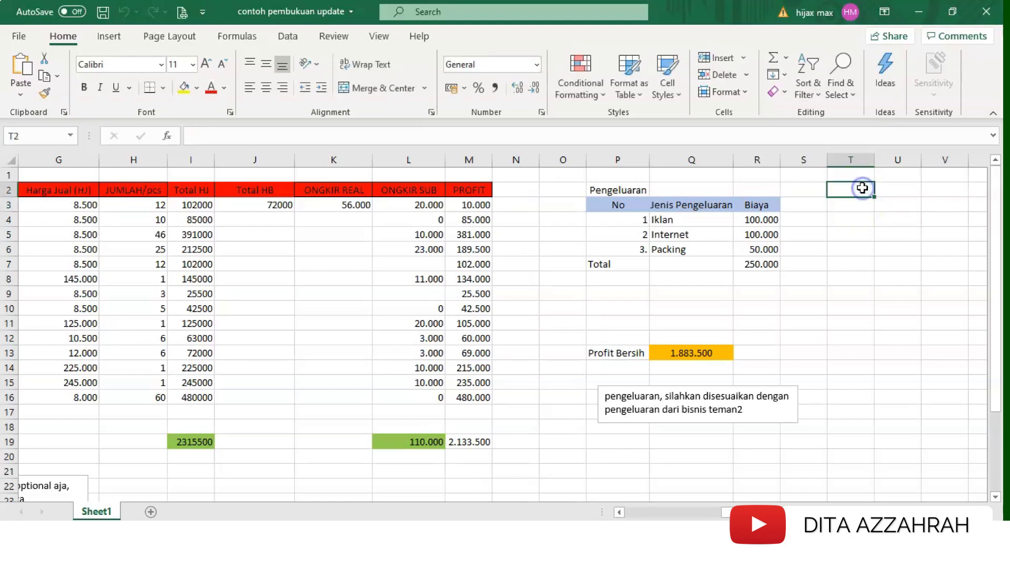
pyautogui.write('Retur Bar')
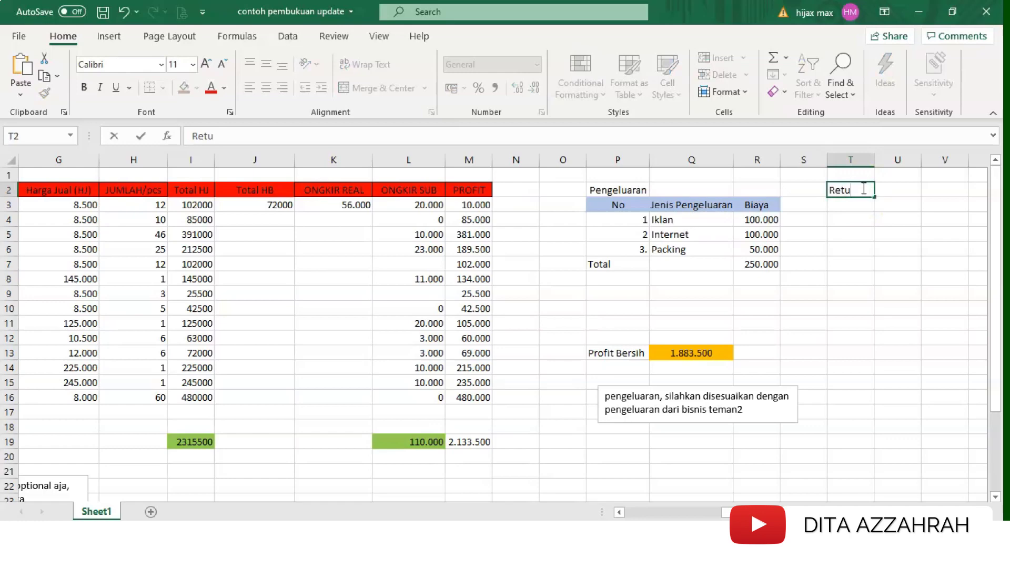
pyautogui.write('ang')
# Step: Add the column headers "No" in T3 and "Nama produk" in U3 under the Retur Barang title
pyautogui.click(849, 207)
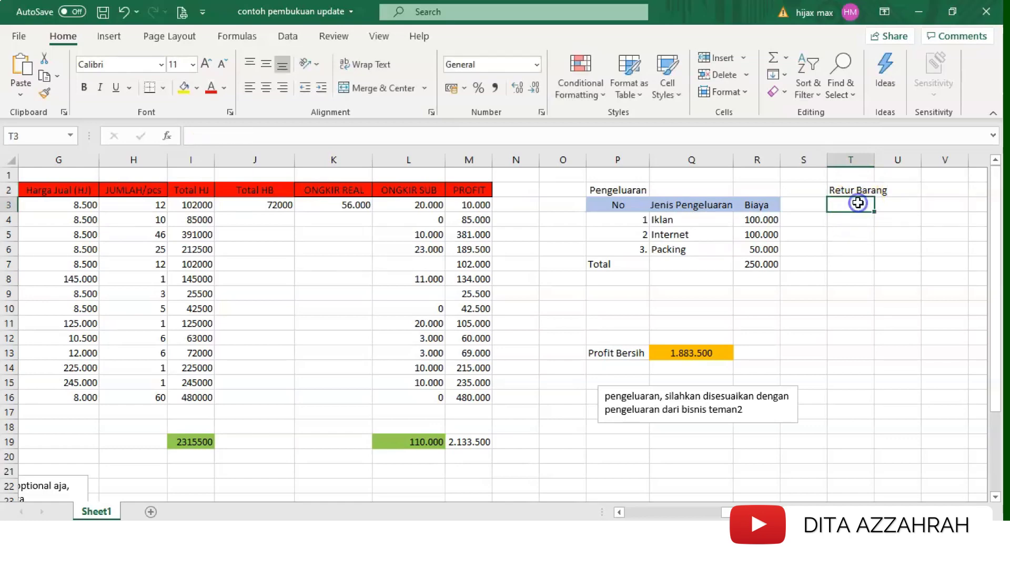
pyautogui.write('No')
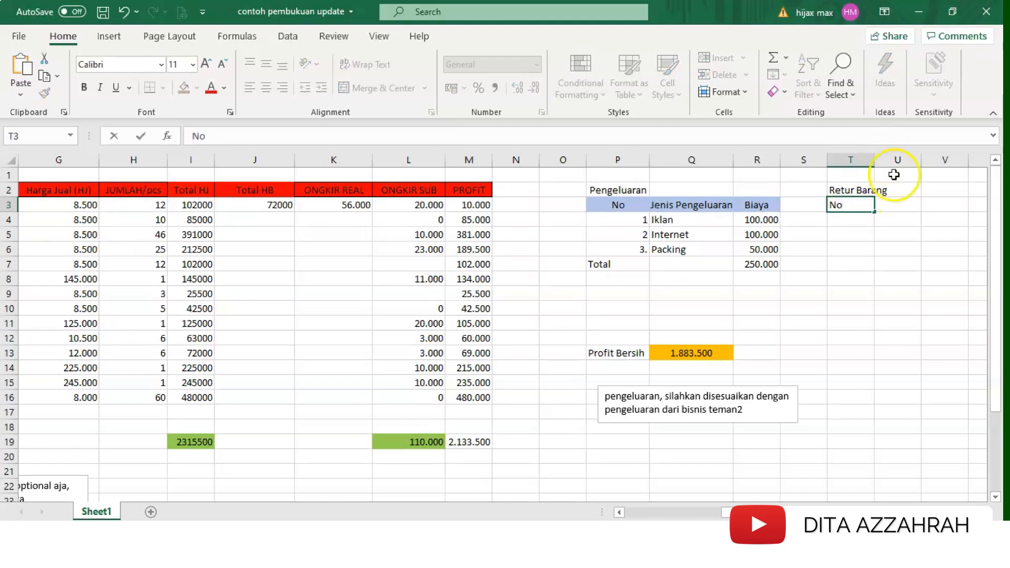
pyautogui.click(890, 207)
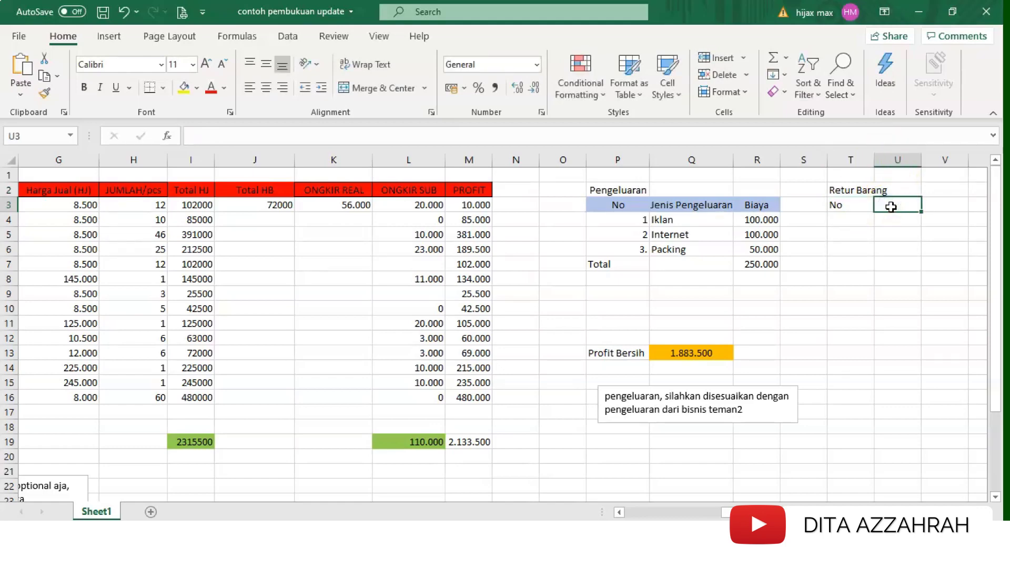
pyautogui.write('Nama')
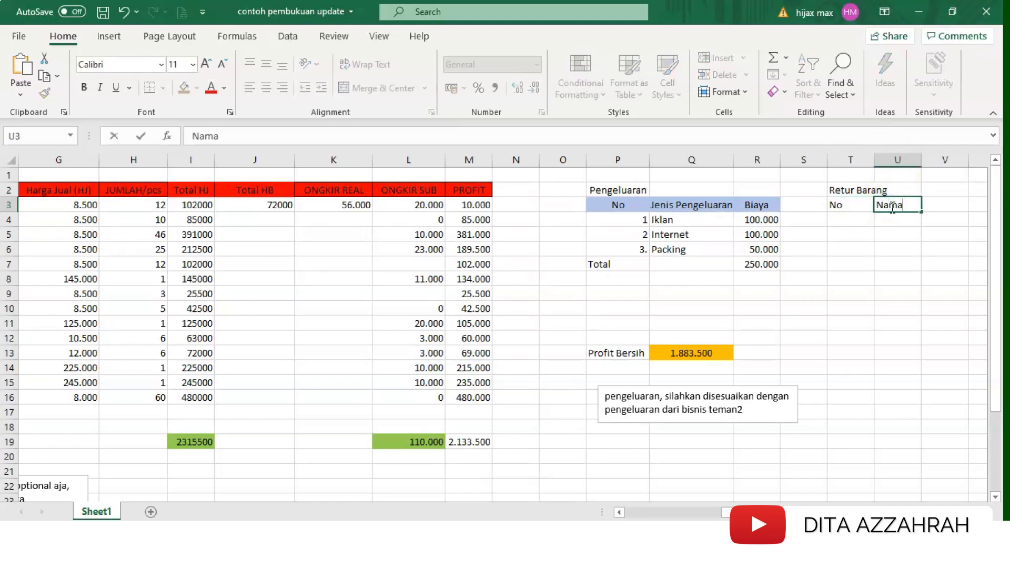
pyautogui.write(' produk')
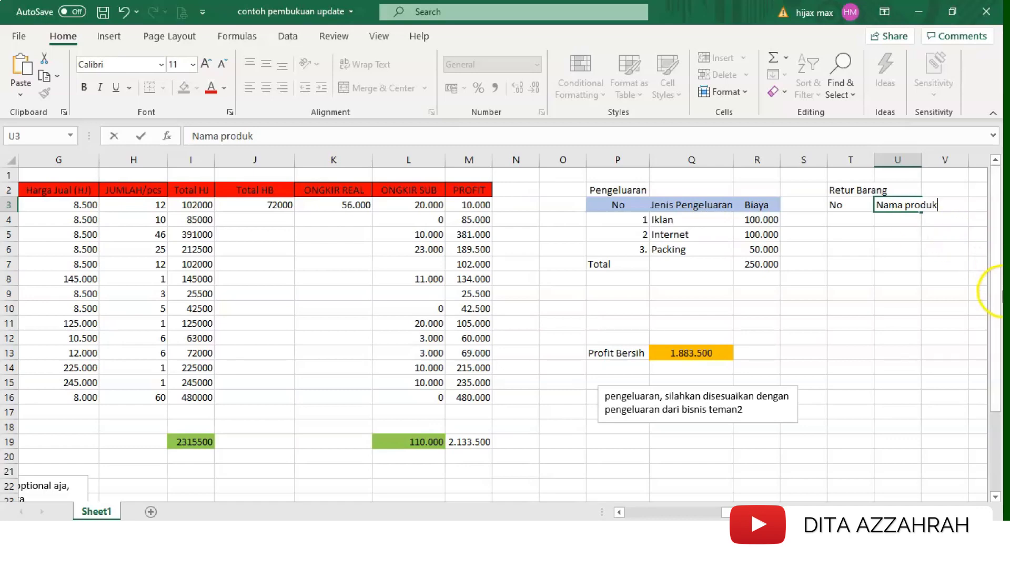
# Step: Enter the header "harga produk" in W3, with a space between the two words
pyautogui.click(979, 205)
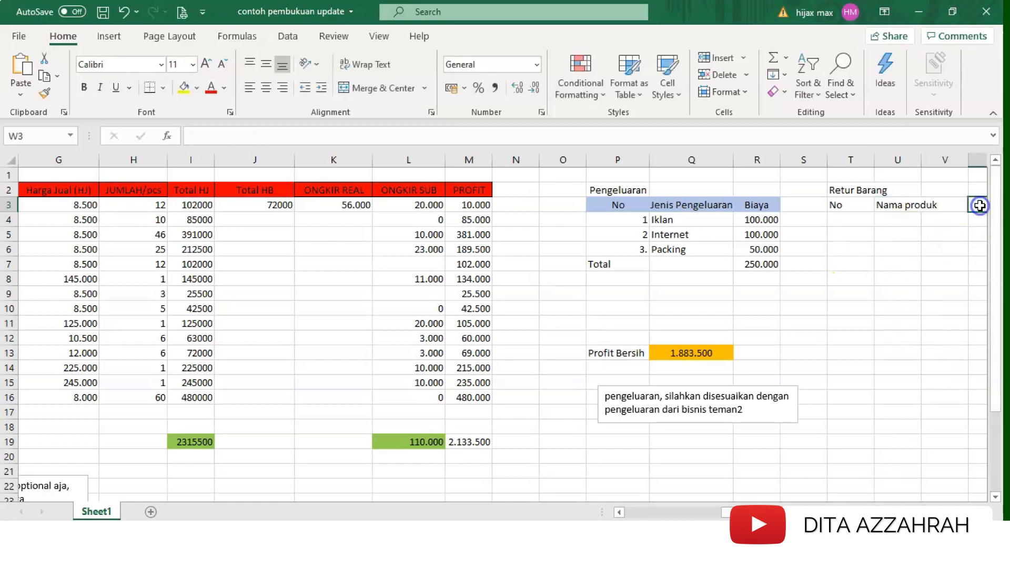
pyautogui.write('har ')
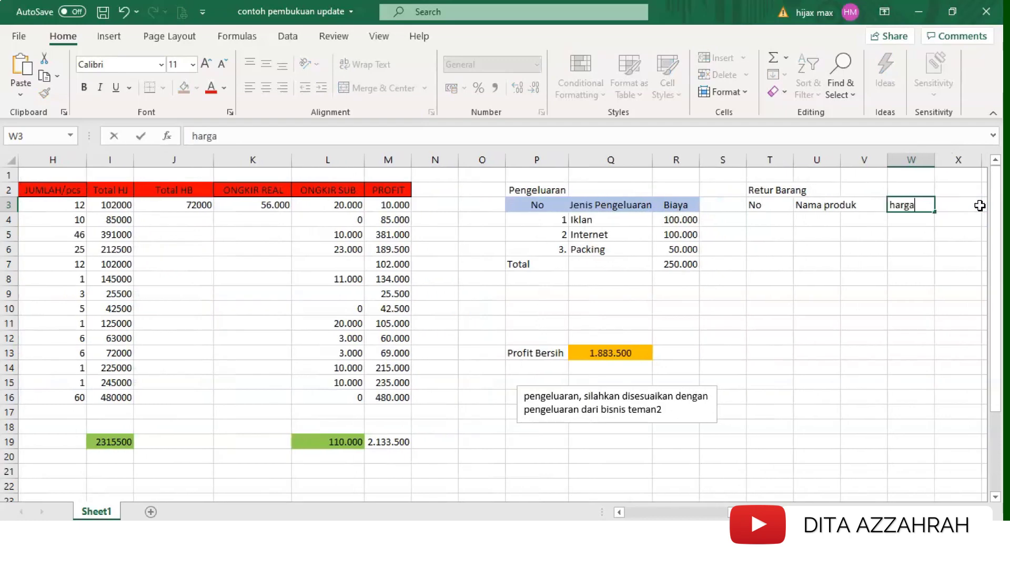
pyautogui.write('aproduk')
pyautogui.press('Left')
pyautogui.press('Left')
pyautogui.press('Left')
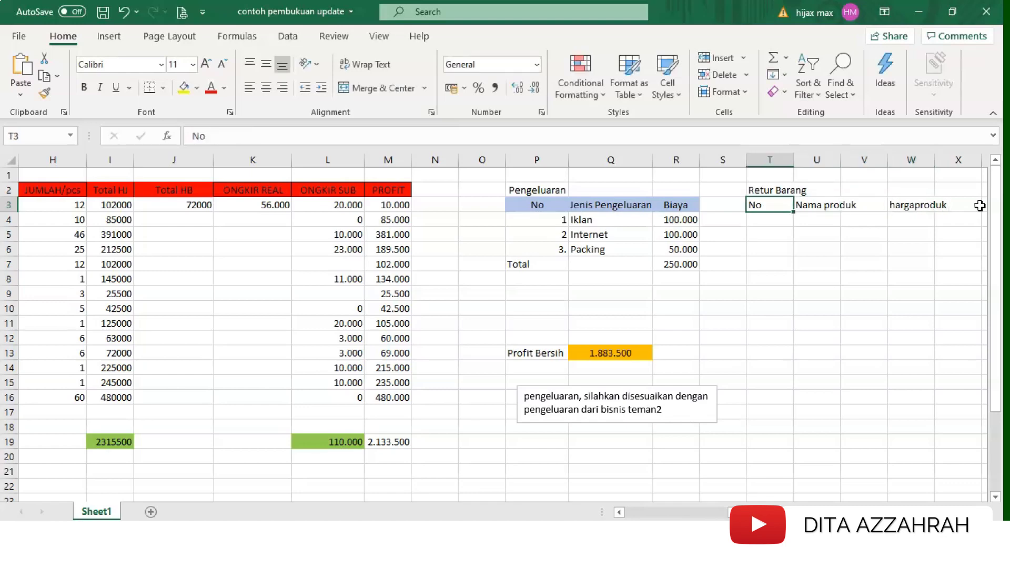
pyautogui.doubleClick(916, 206)
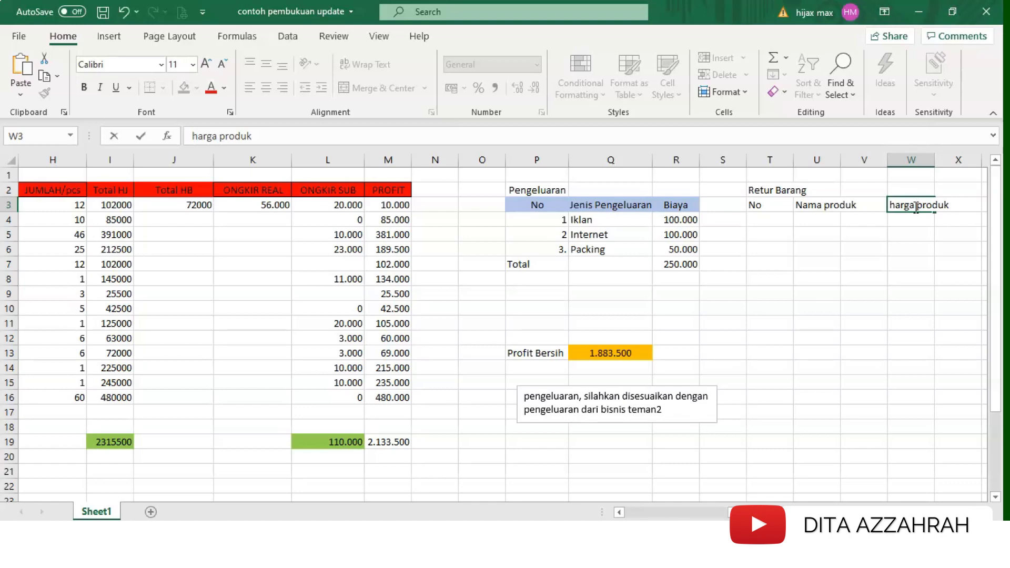
pyautogui.click(968, 208)
pyautogui.click(902, 248)
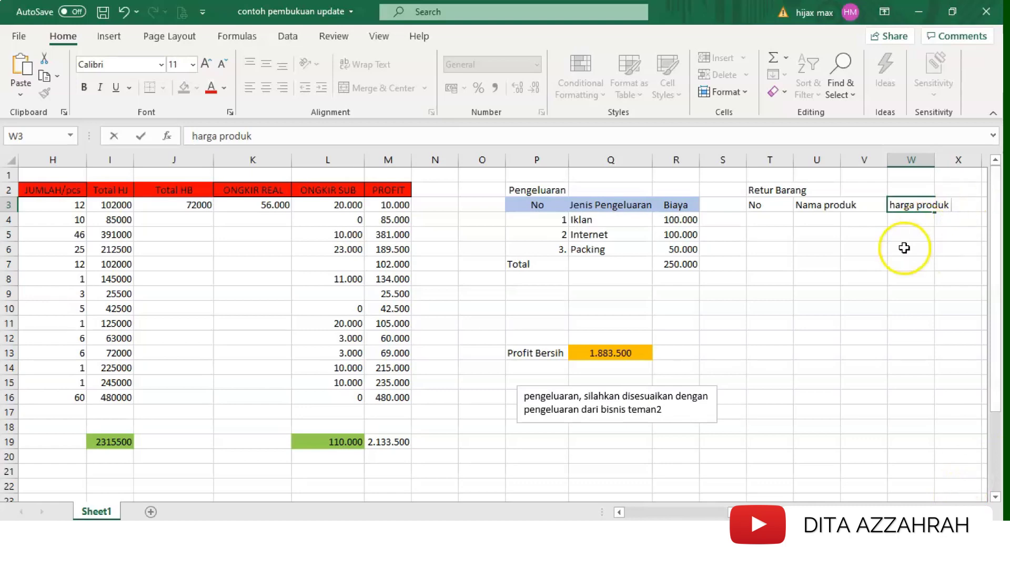
pyautogui.click(930, 207)
pyautogui.press('Right')
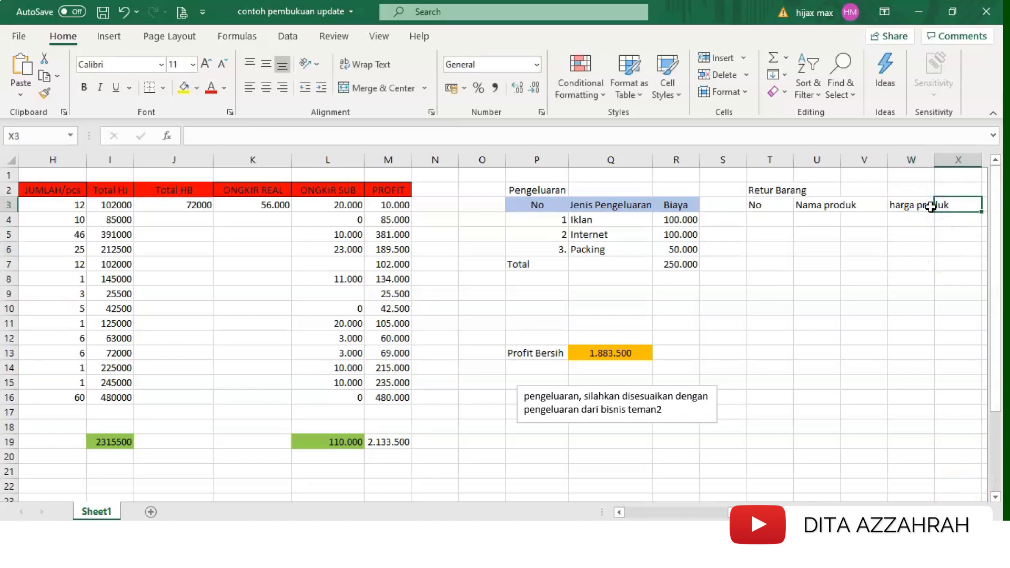
# Step: Widen columns W (13.71) and U to fit their headers and move the "harga produk" header from W3 to V3
pyautogui.moveTo(934, 160); pyautogui.dragTo(962, 165)
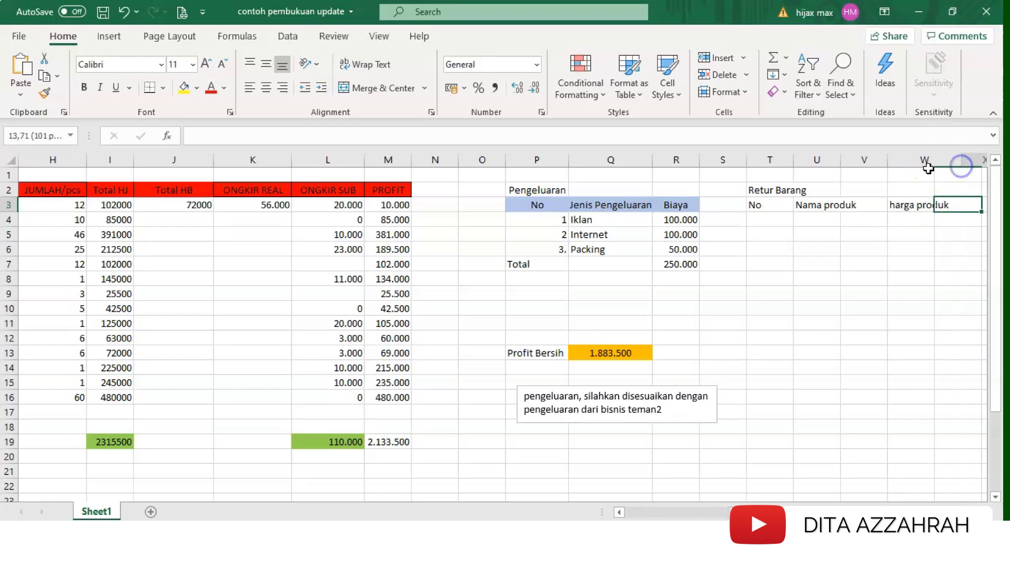
pyautogui.click(813, 207)
pyautogui.moveTo(840, 158); pyautogui.dragTo(867, 161)
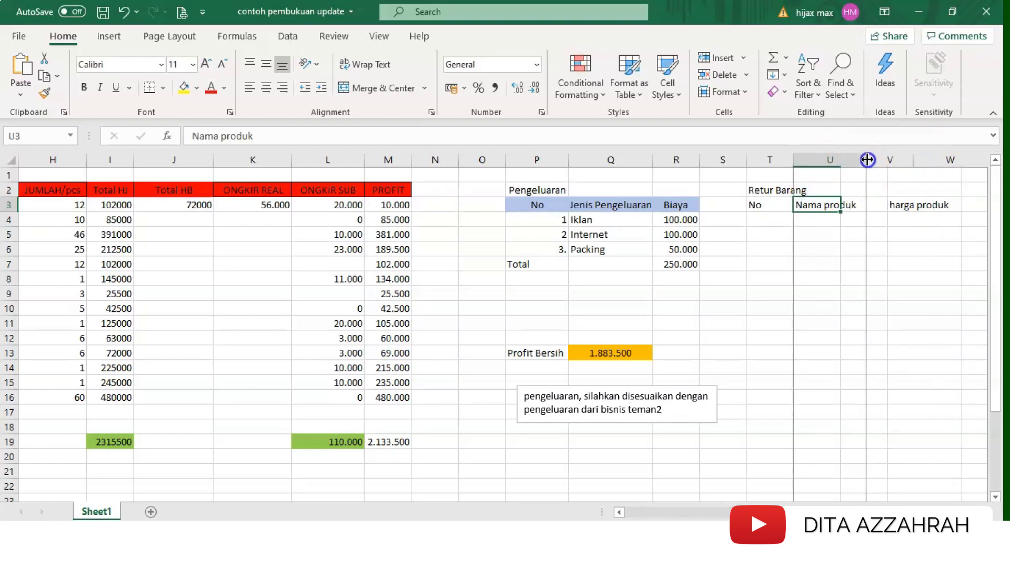
pyautogui.click(926, 205)
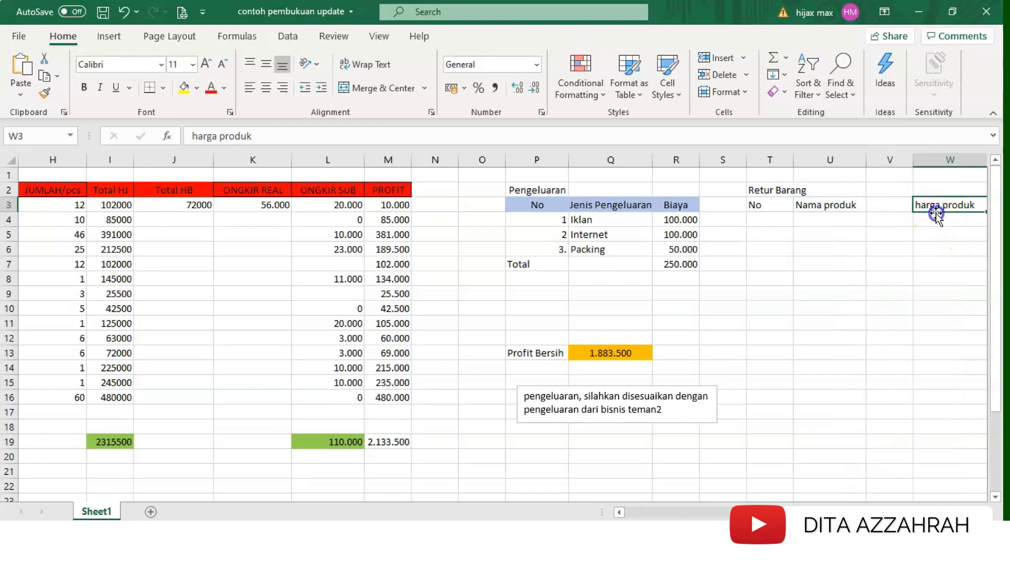
pyautogui.moveTo(915, 208); pyautogui.dragTo(893, 208)
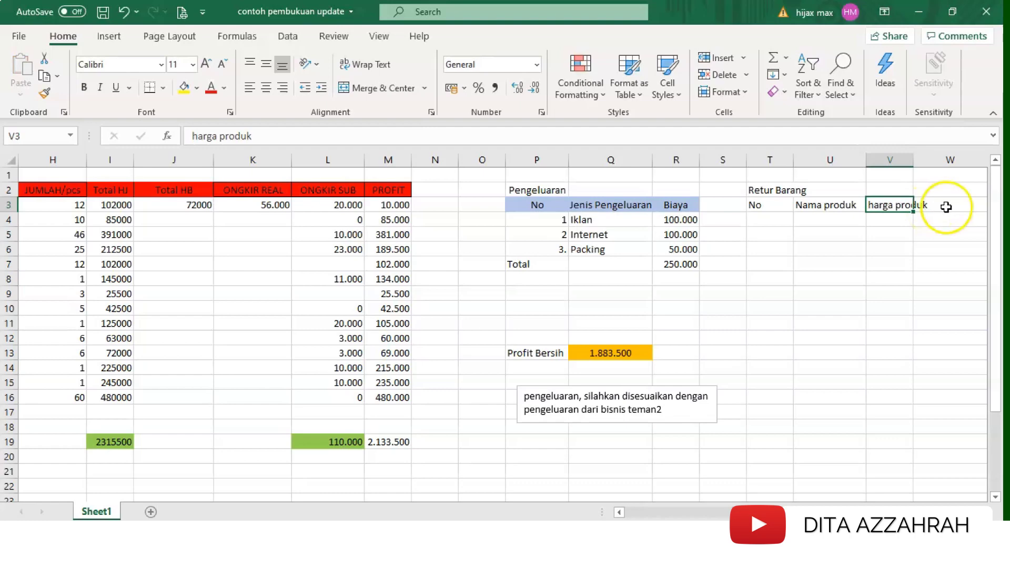
# Step: Add the headers "jumlah retur" in W3 and "keterangan" in X3 to the returns table
pyautogui.click(961, 204)
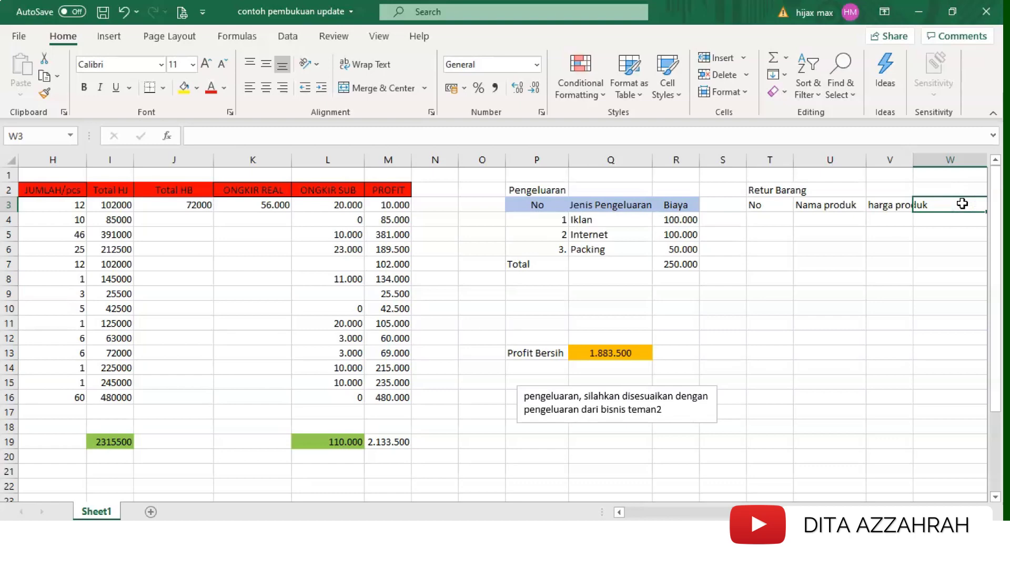
pyautogui.write('jumlah retur')
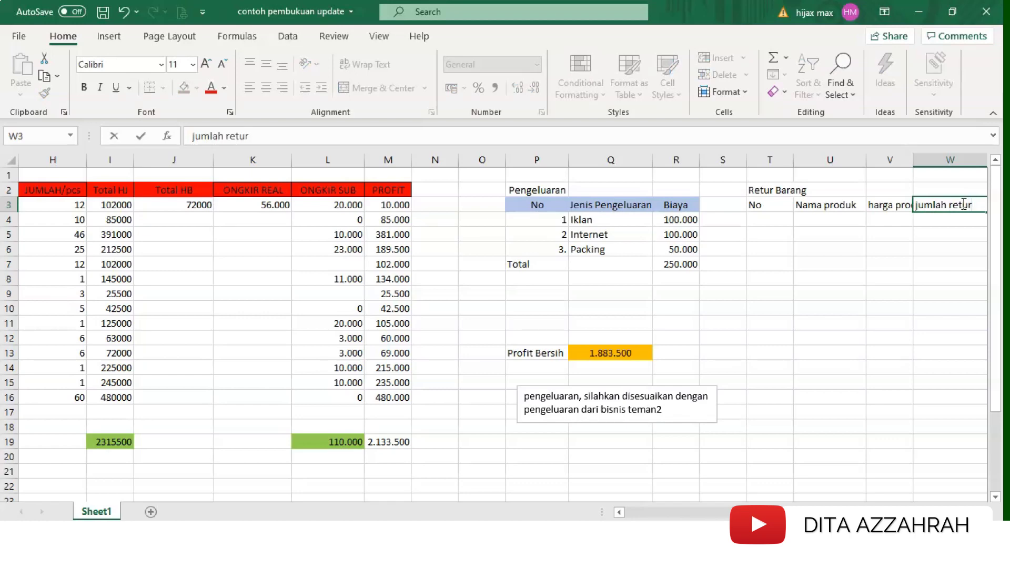
pyautogui.press('Tab')
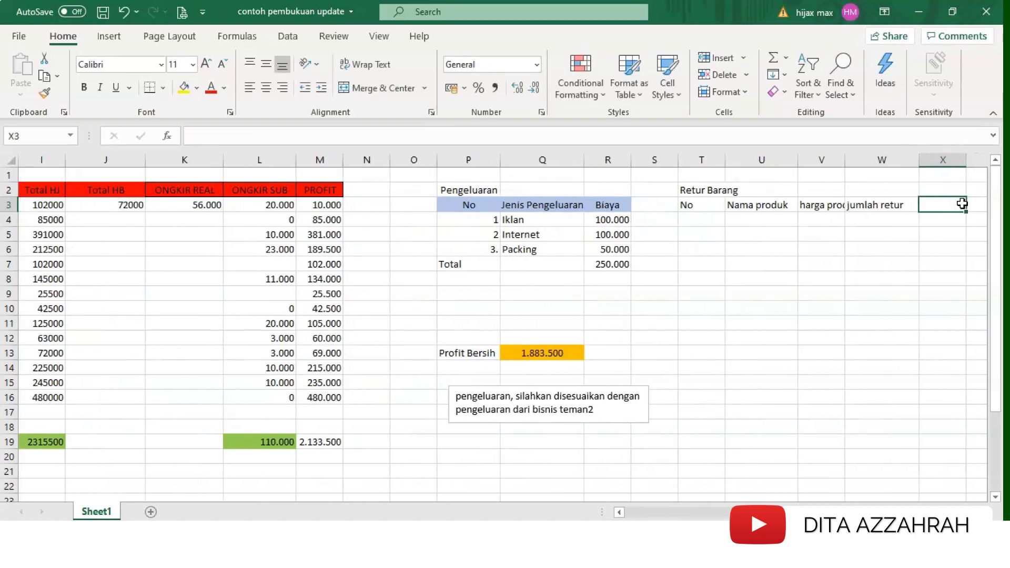
pyautogui.write('keterangan')
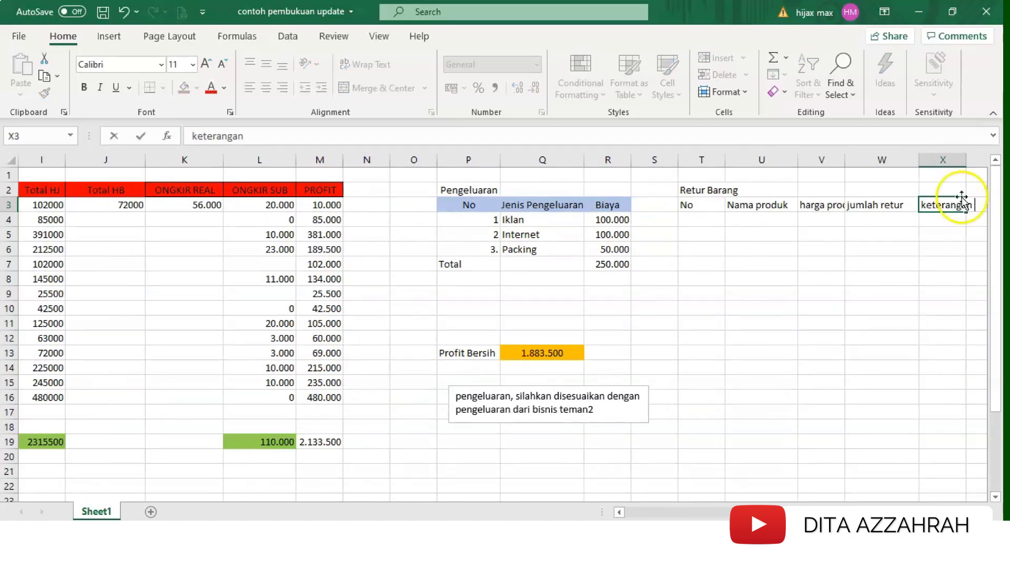
pyautogui.click(947, 243)
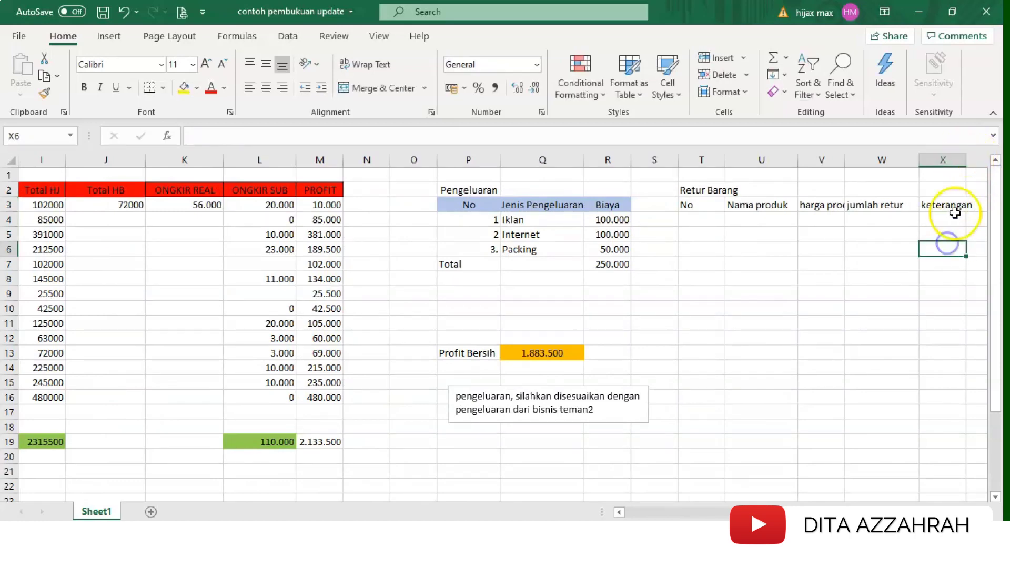
# Step: Widen column X so that the "keterangan" header fits inside it
pyautogui.click(955, 204)
pyautogui.moveTo(966, 159); pyautogui.dragTo(992, 165)
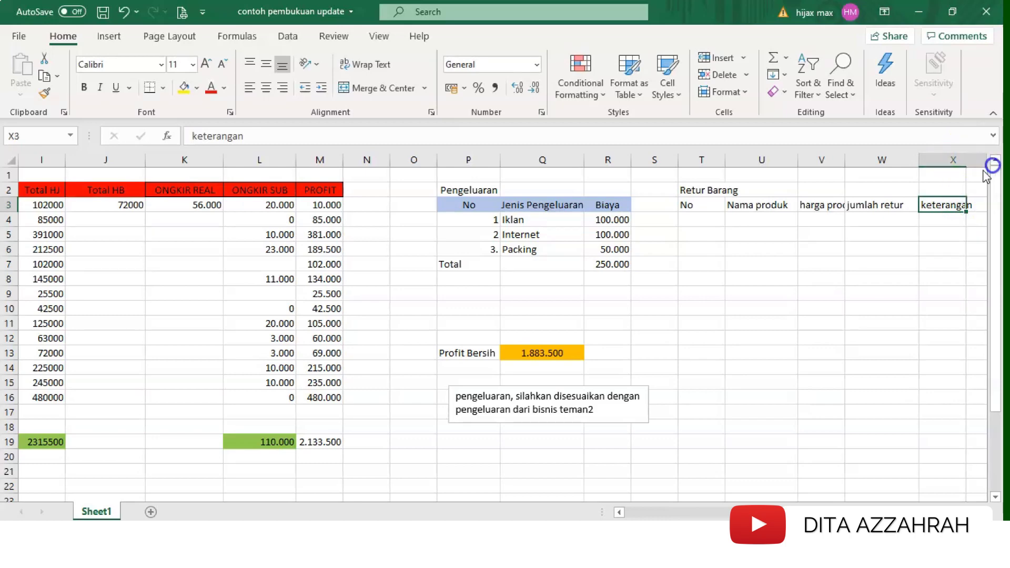
pyautogui.click(955, 221)
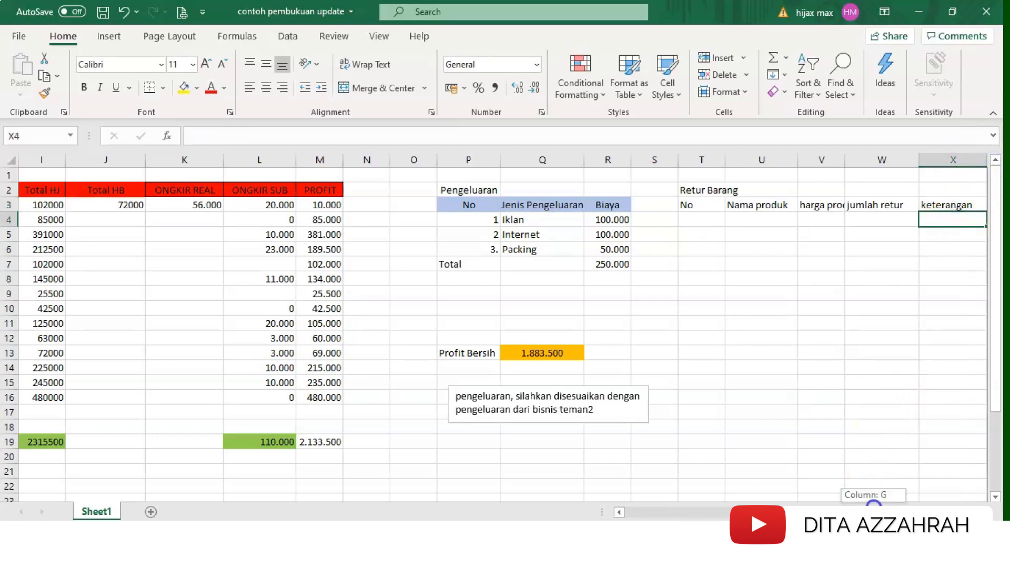
# Step: Add the header "jenis packing" in Y3 and widen columns V and Y to fit their headers
pyautogui.moveTo(845, 161); pyautogui.dragTo(869, 163)
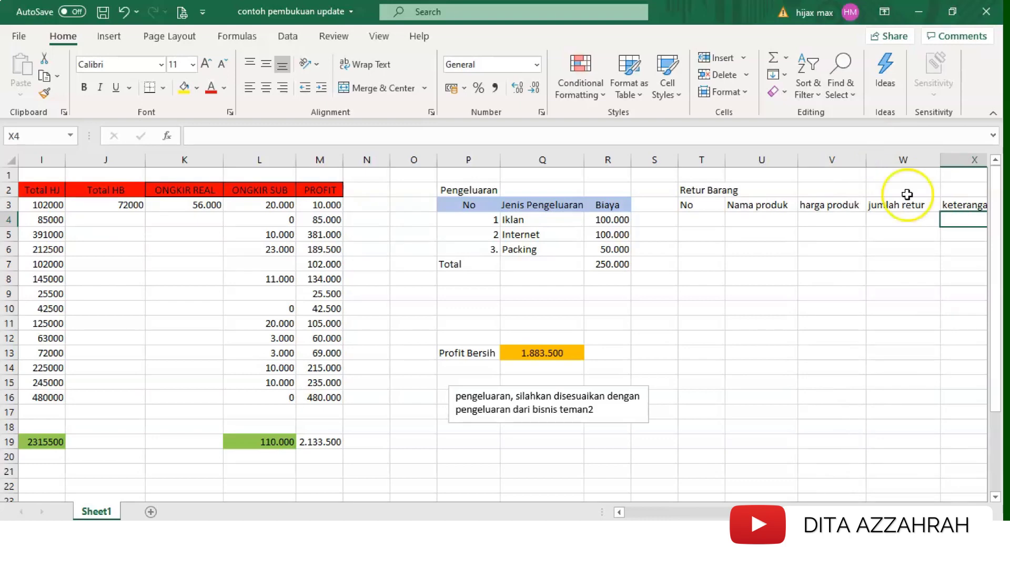
pyautogui.hscroll(1, 938, 494)
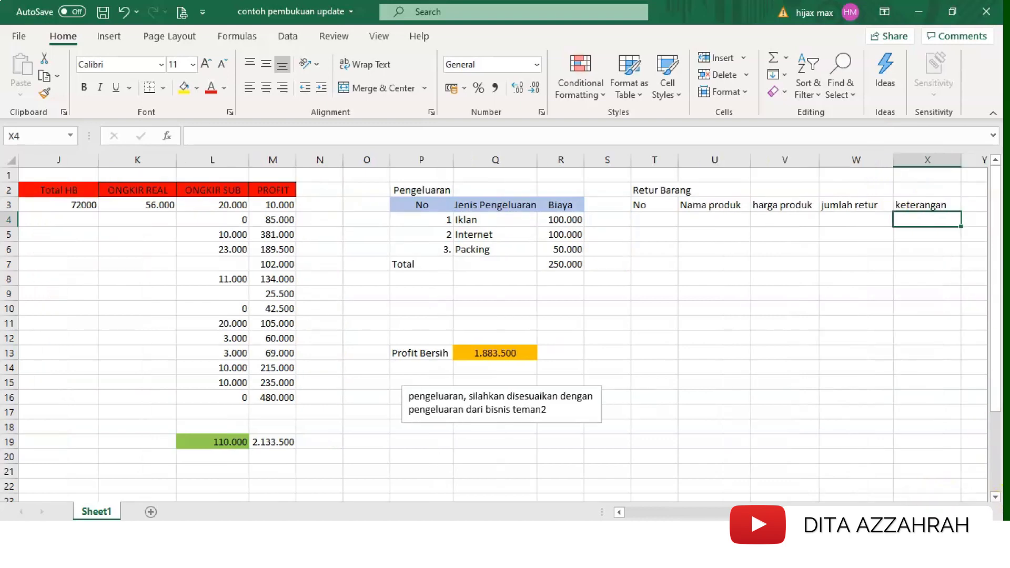
pyautogui.click(980, 207)
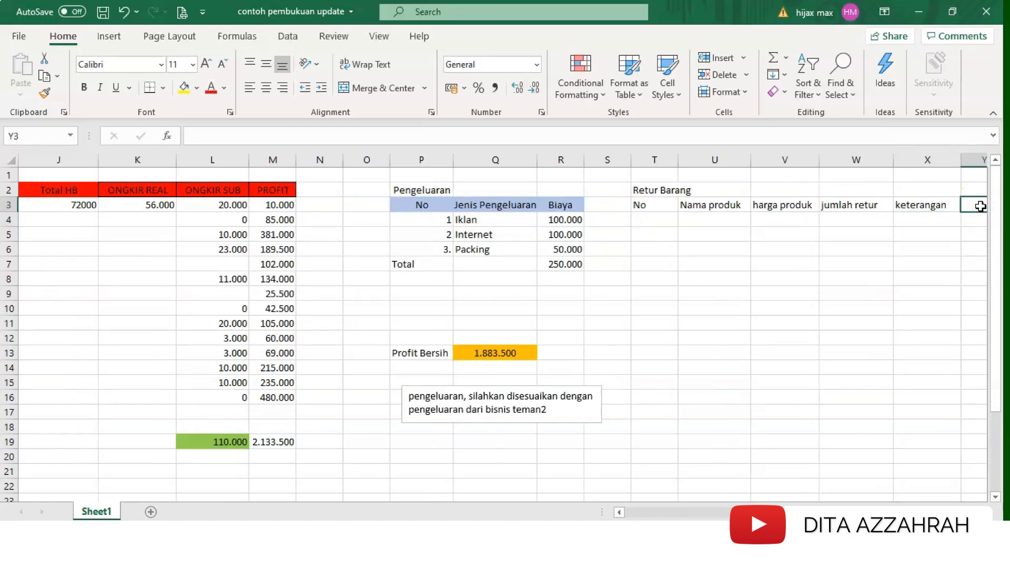
pyautogui.write('pac')
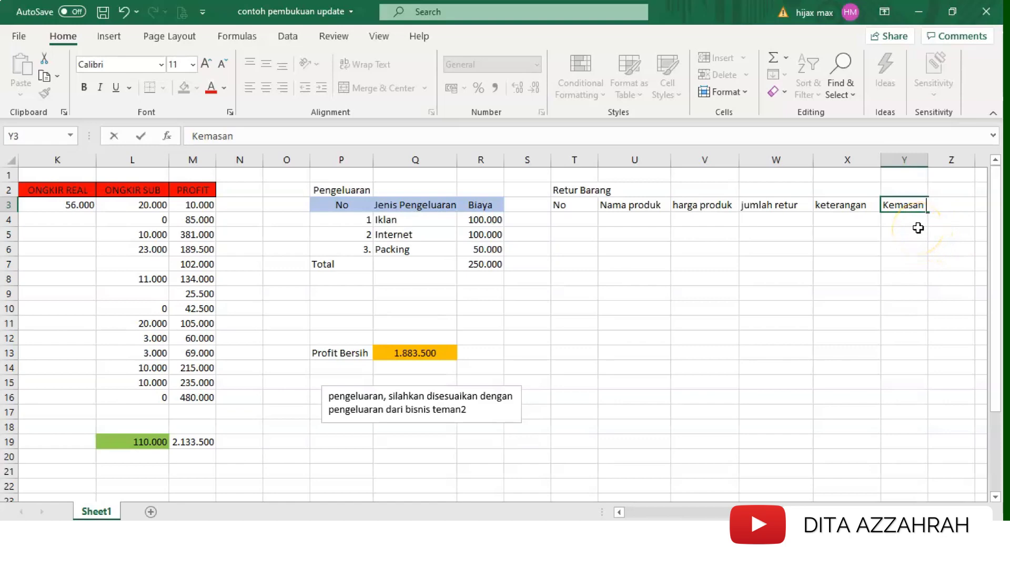
pyautogui.press('BackSpace')
pyautogui.press('BackSpace')
pyautogui.press('BackSpace')
pyautogui.press('BackSpace')
pyautogui.press('BackSpace')
pyautogui.press('BackSpace')
pyautogui.press('BackSpace')
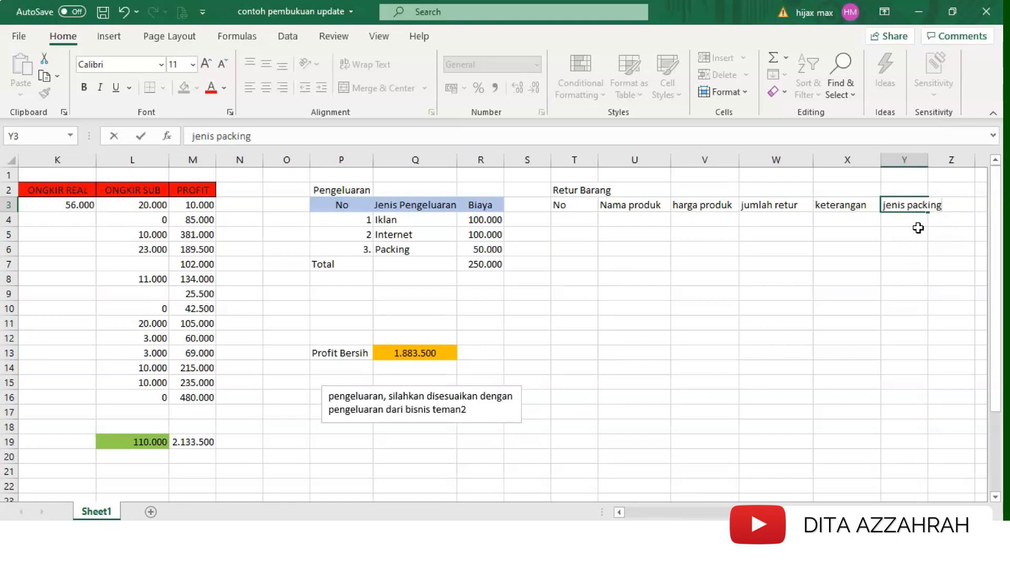
pyautogui.click(903, 247)
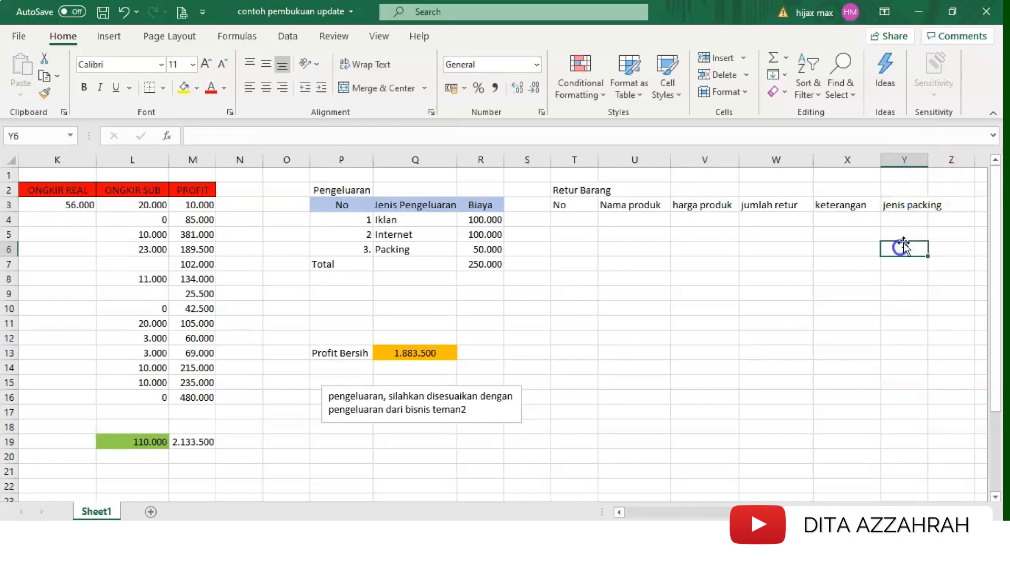
pyautogui.moveTo(928, 160); pyautogui.dragTo(948, 164)
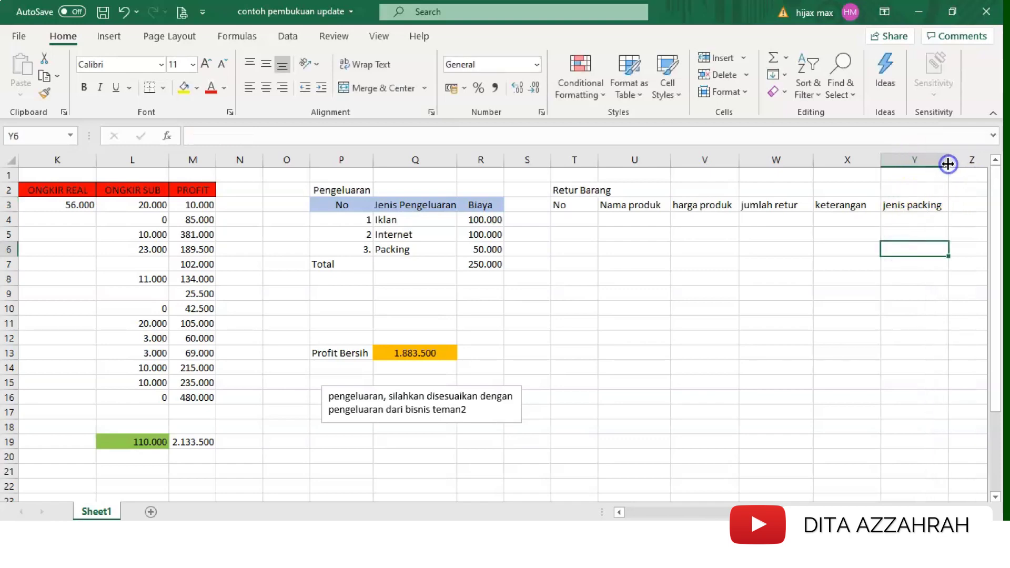
pyautogui.click(593, 207)
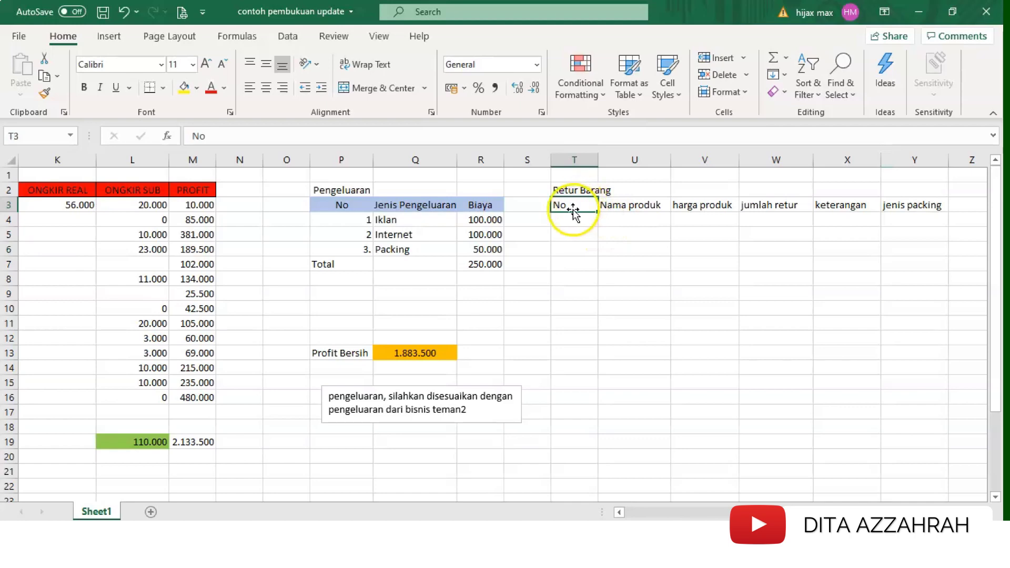
pyautogui.click(619, 208)
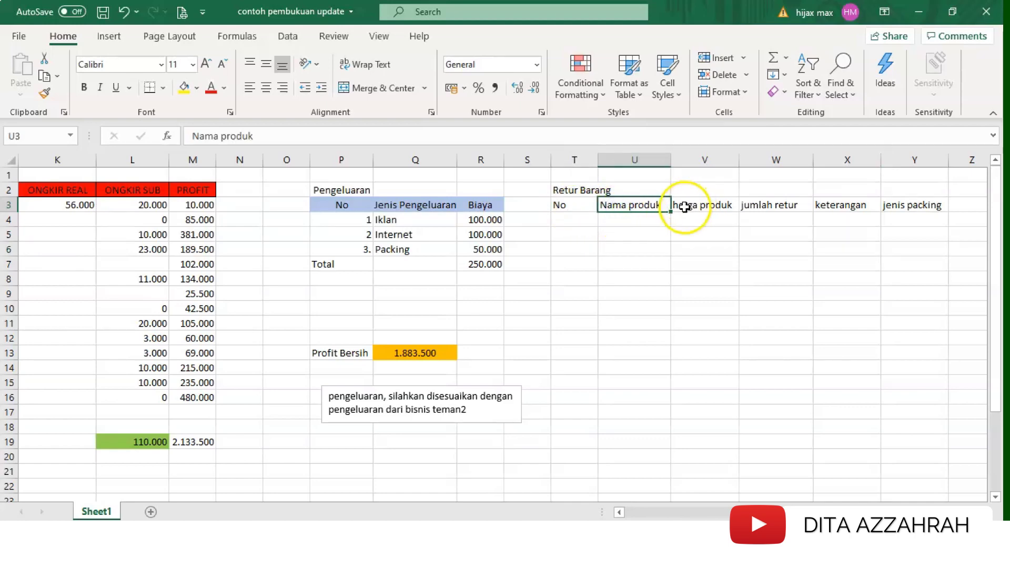
pyautogui.moveTo(677, 212); pyautogui.dragTo(917, 198)
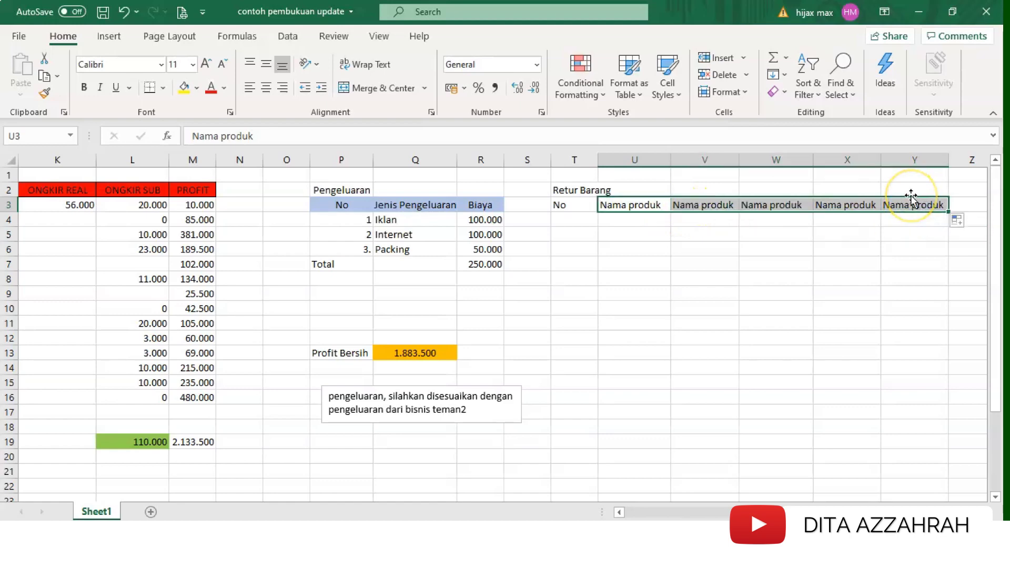
pyautogui.hotkey('ctrl', 'z')
pyautogui.click(871, 235)
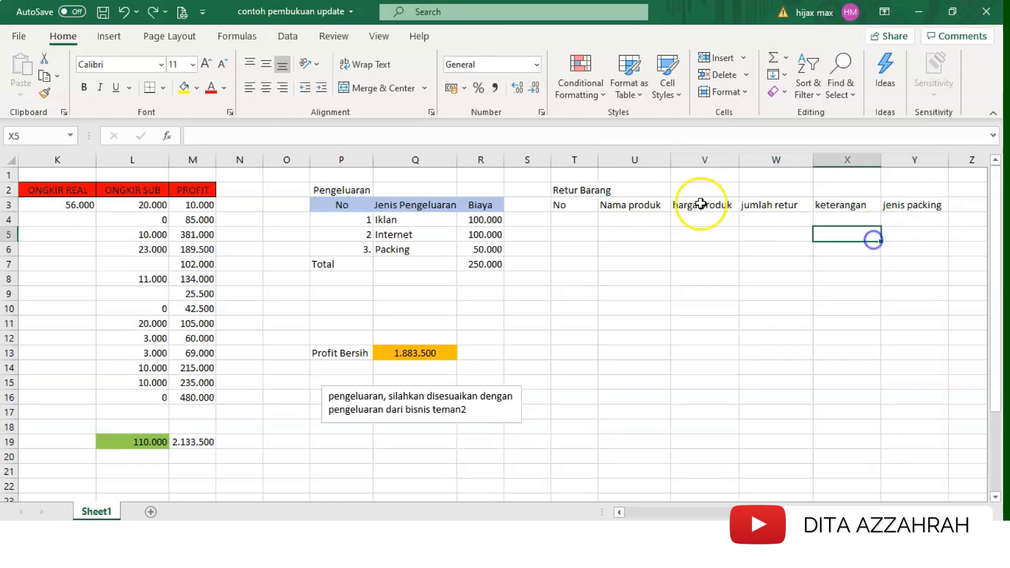
# Step: Shift the headers from "Nama produk" to "jenis packing" one column over to V3:Z3 and enter "Tanggal" in U3
pyautogui.click(658, 206)
pyautogui.click(666, 238)
pyautogui.moveTo(656, 206); pyautogui.dragTo(956, 210)
pyautogui.click(636, 207)
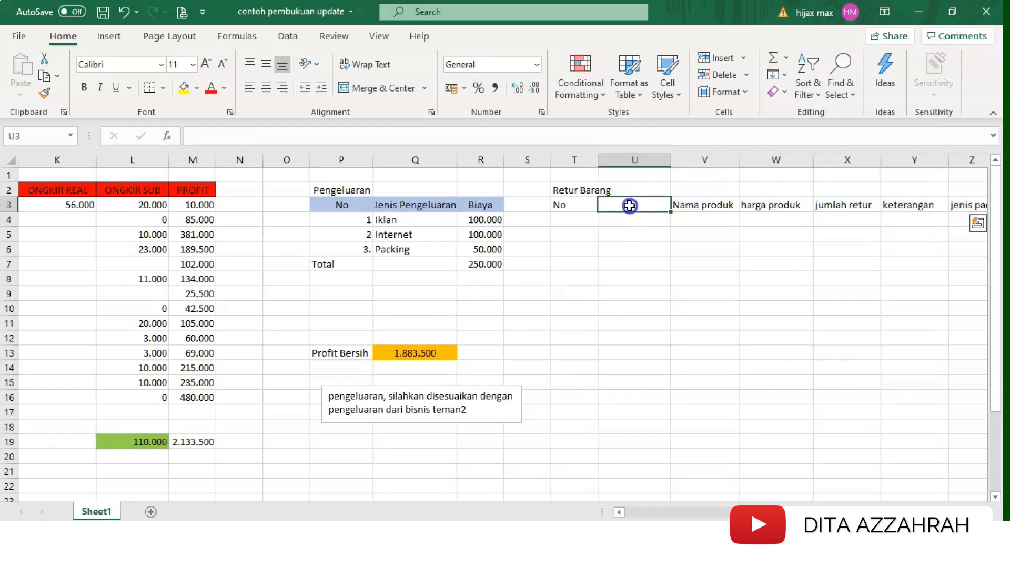
pyautogui.write('Tanggal')
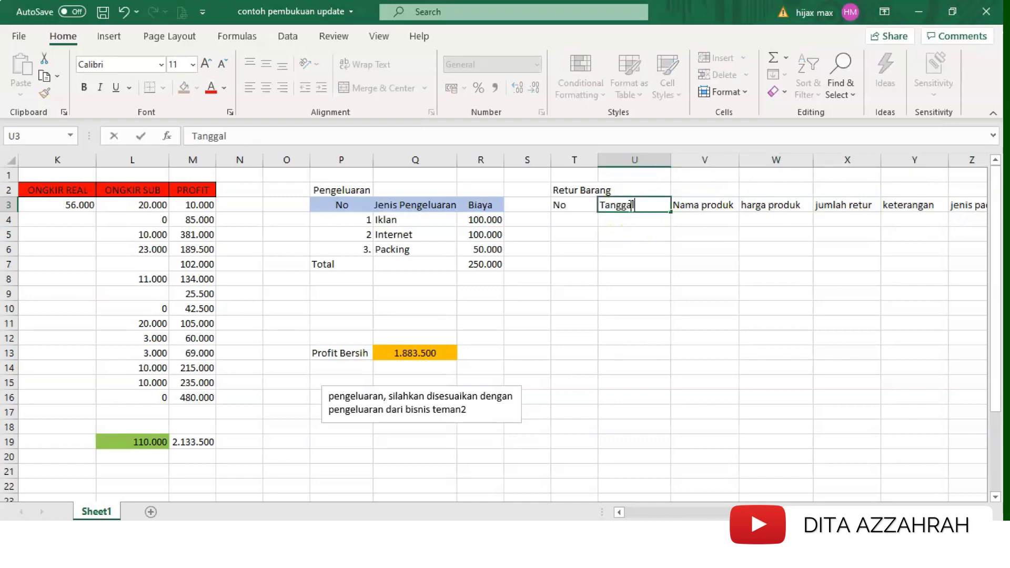
pyautogui.click(585, 221)
pyautogui.click(629, 223)
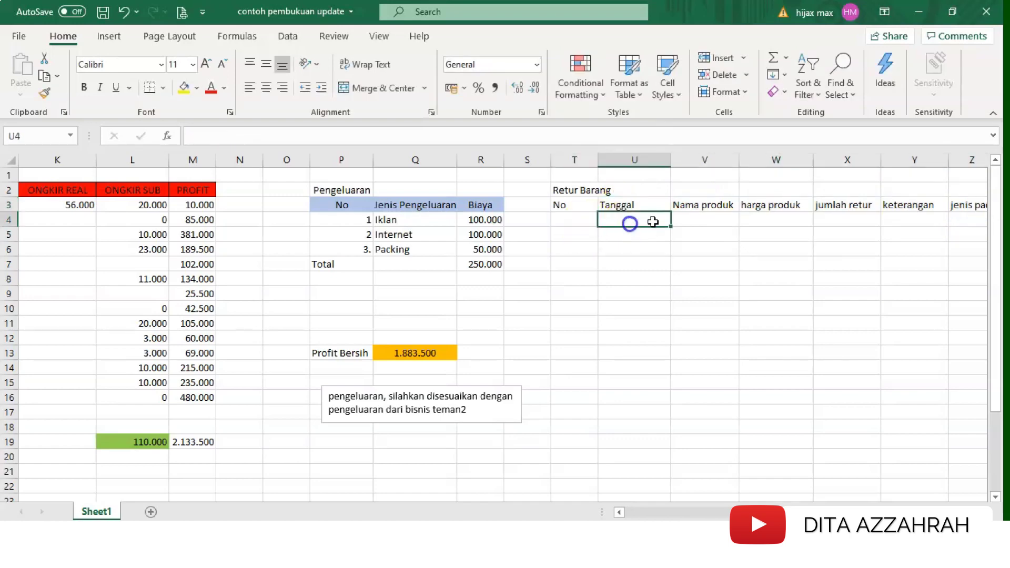
pyautogui.click(688, 223)
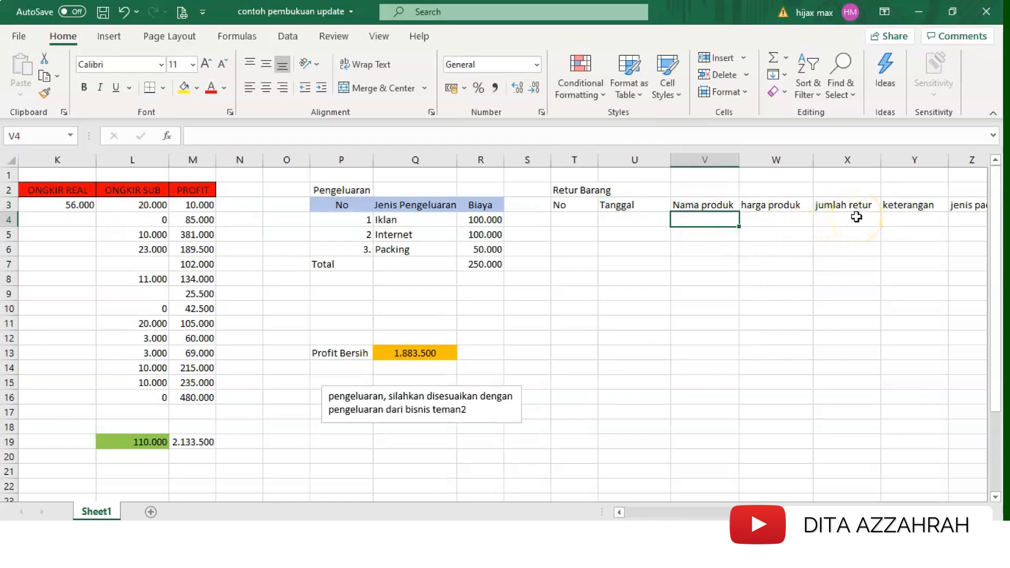
pyautogui.click(888, 205)
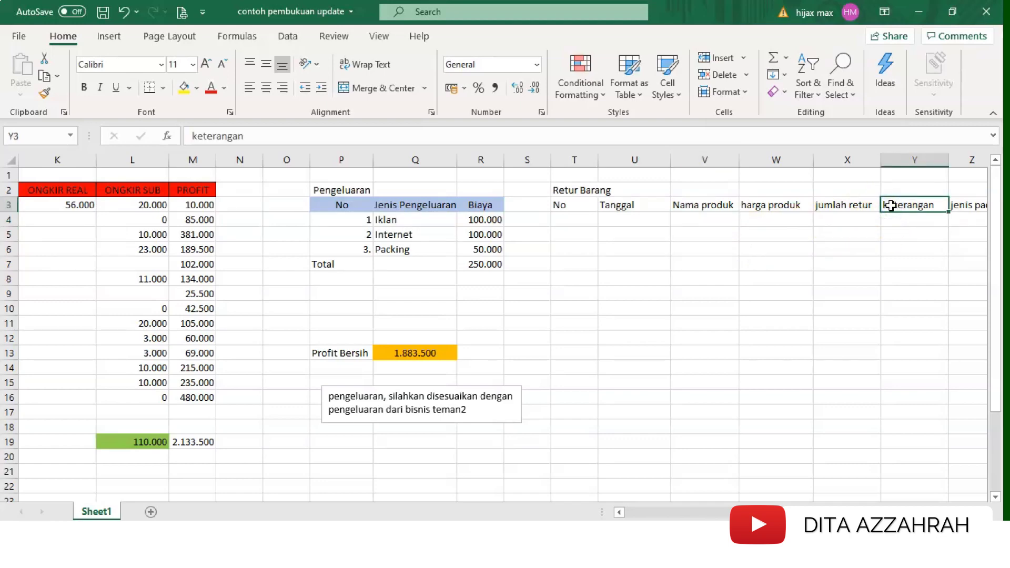
# Step: Start the first returns record with "1." in T4 and the date 27-12-2020 in U4
pyautogui.click(585, 225)
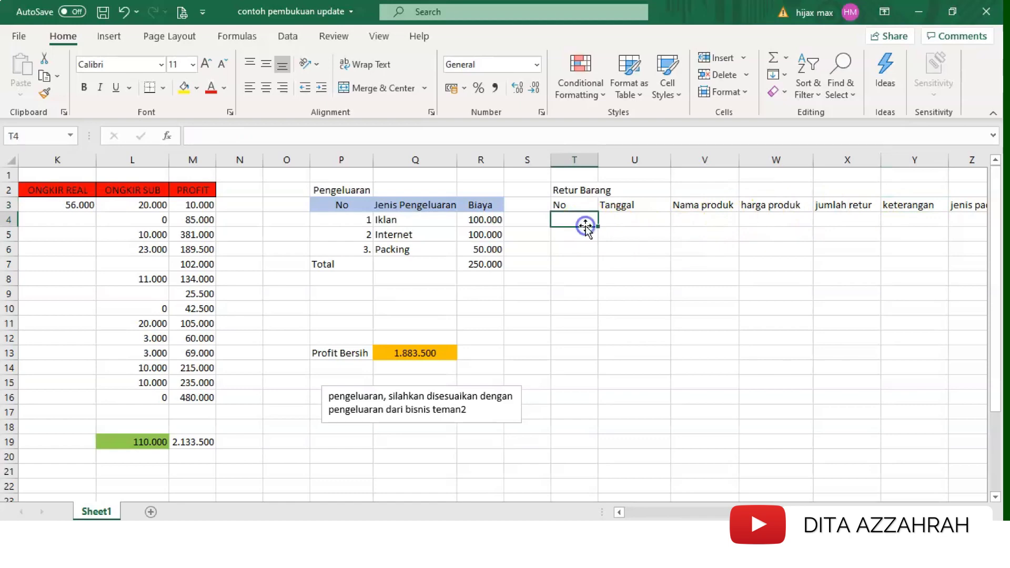
pyautogui.write('1')
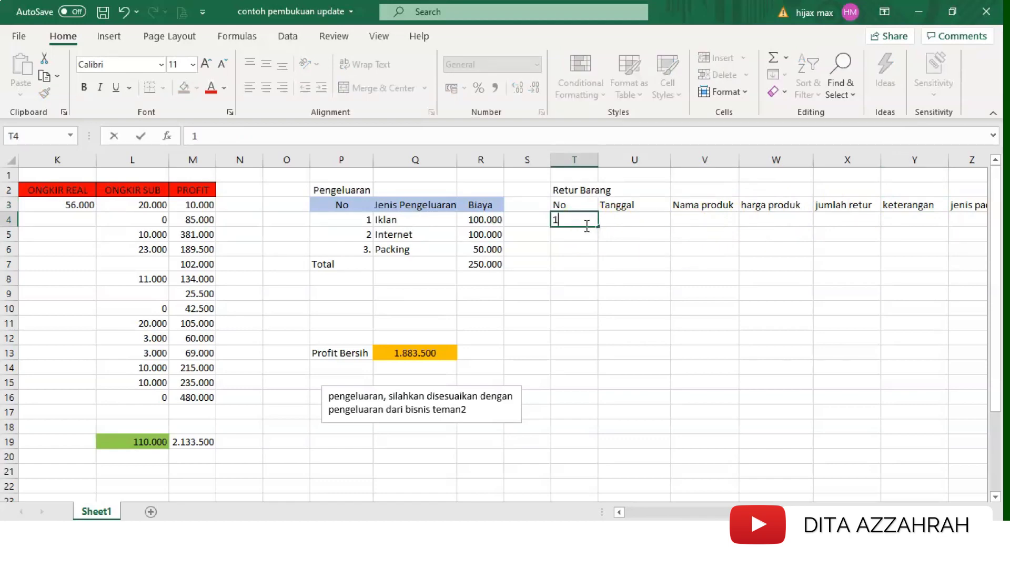
pyautogui.write('.')
pyautogui.click(614, 220)
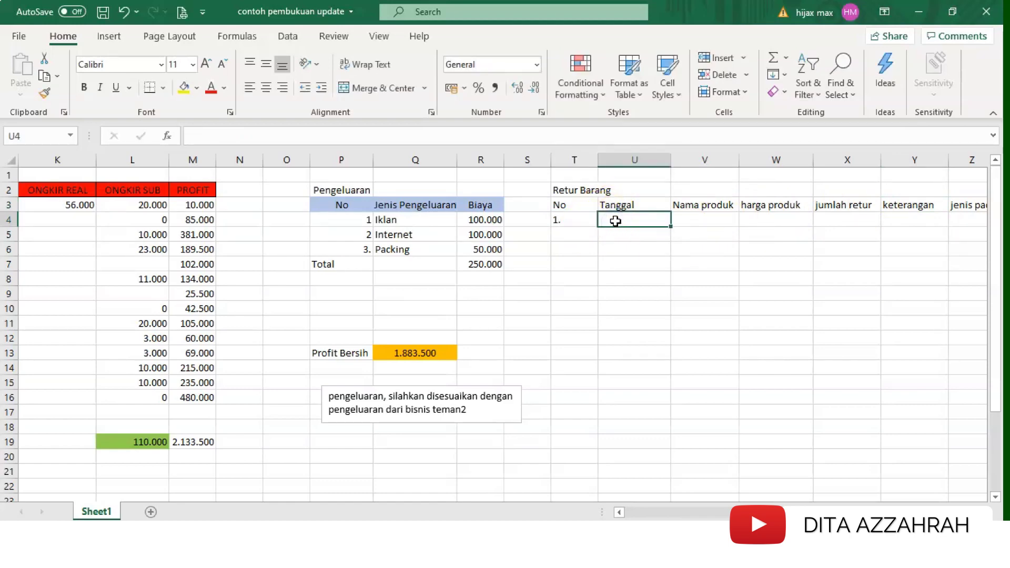
pyautogui.write('27-12')
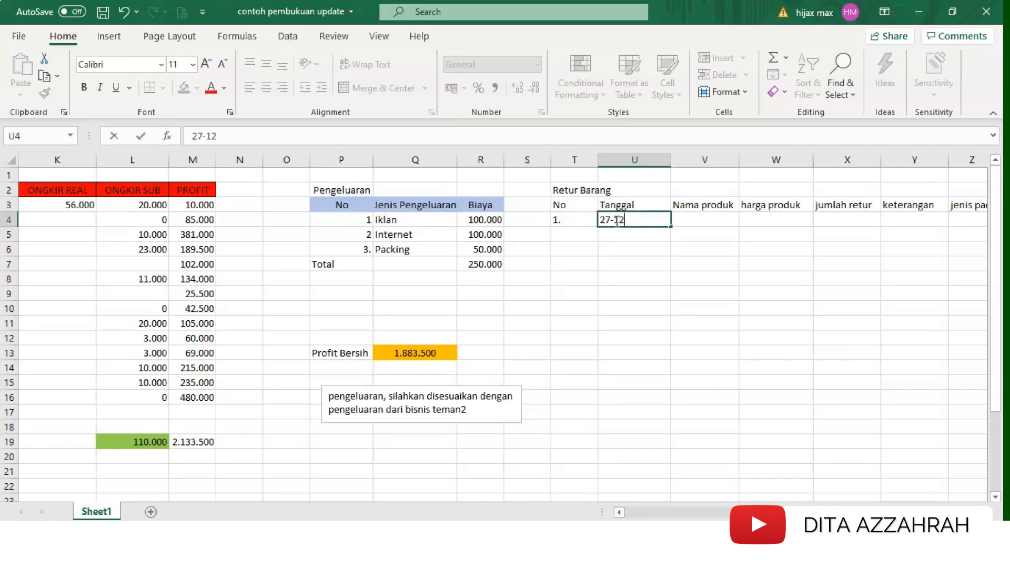
pyautogui.write(',-2020')
pyautogui.press('Left')
pyautogui.press('Left')
pyautogui.press('Left')
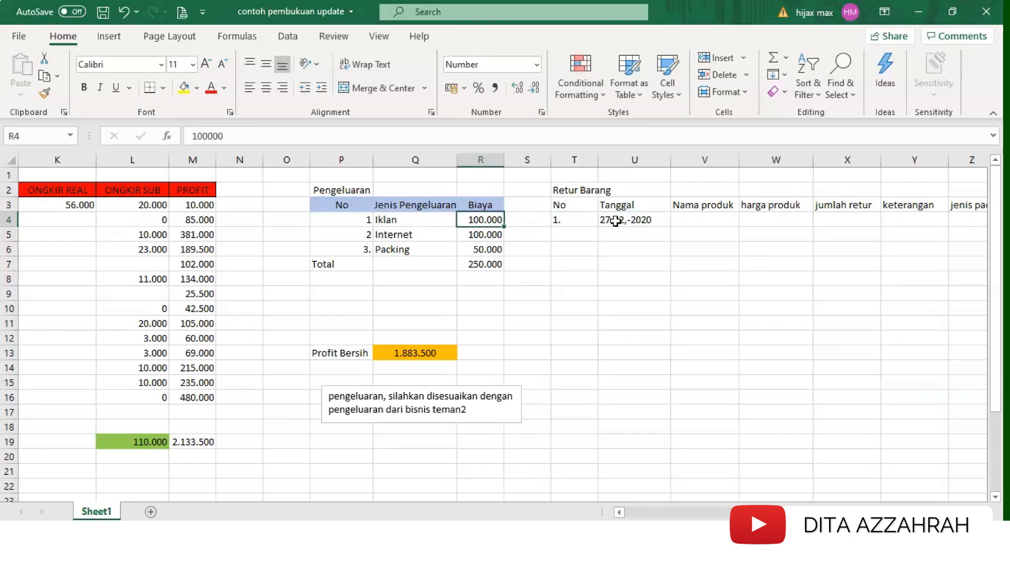
pyautogui.click(616, 221)
pyautogui.doubleClick(626, 221)
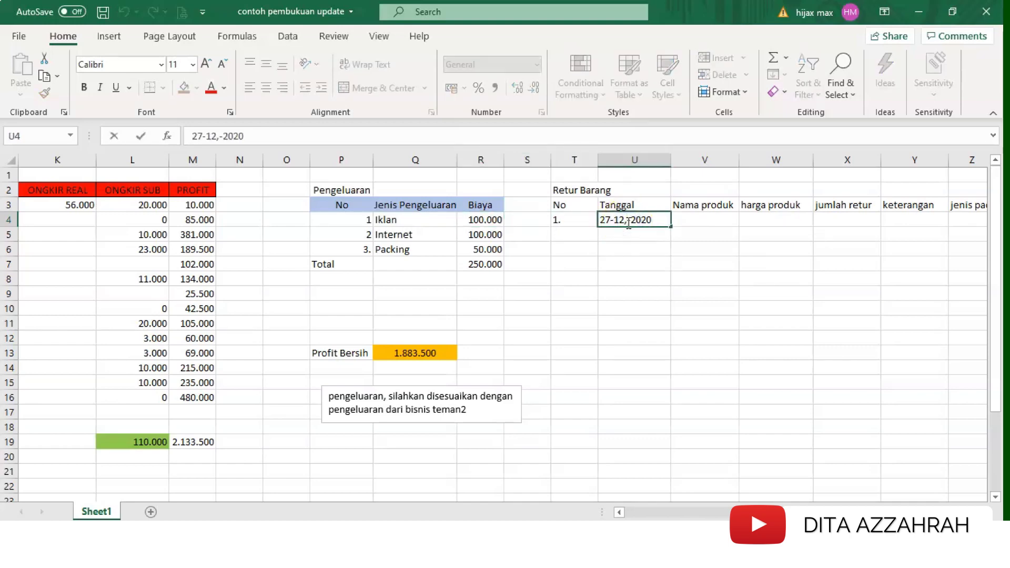
pyautogui.press('BackSpace')
pyautogui.click(680, 220)
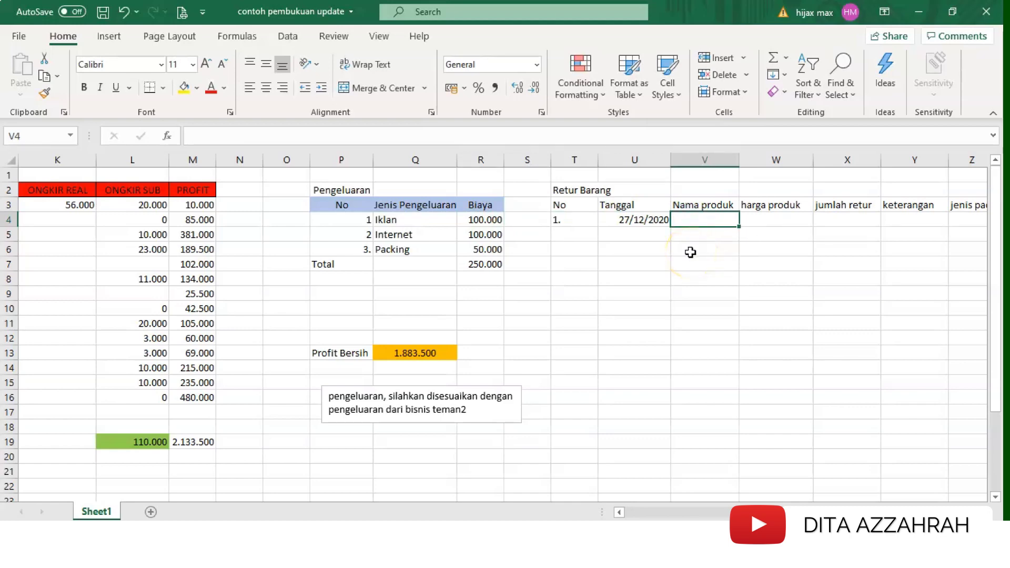
# Step: Fill in the first returned item with product name "gelas", price 50.000 and return quantity 2 in V4:X4
pyautogui.write('man')
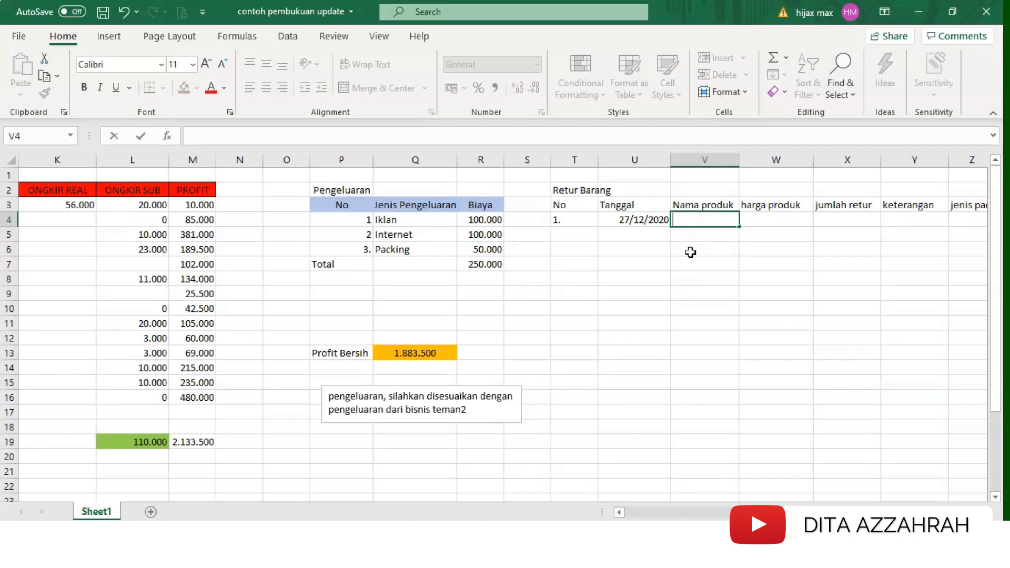
pyautogui.write('as')
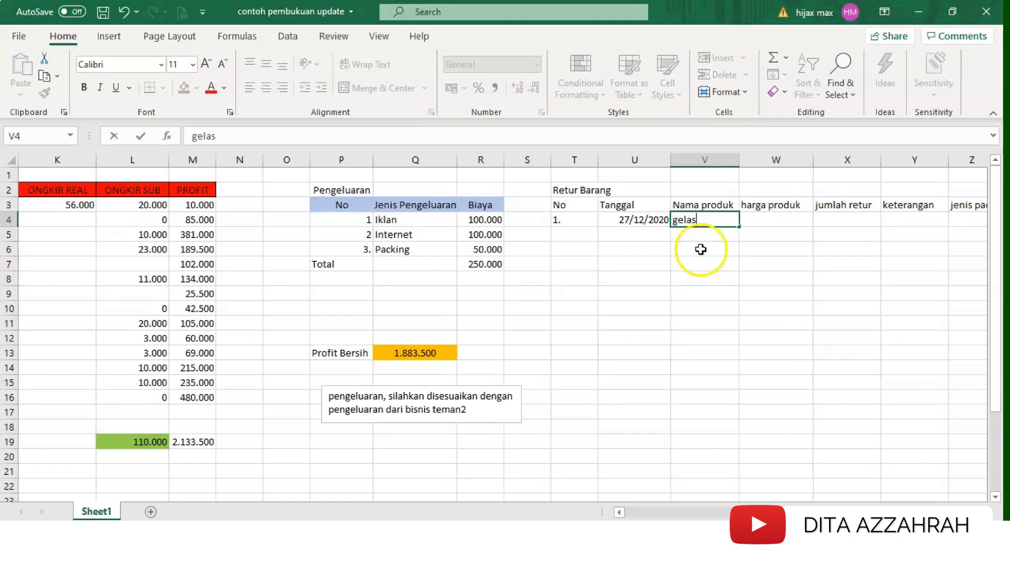
pyautogui.click(767, 221)
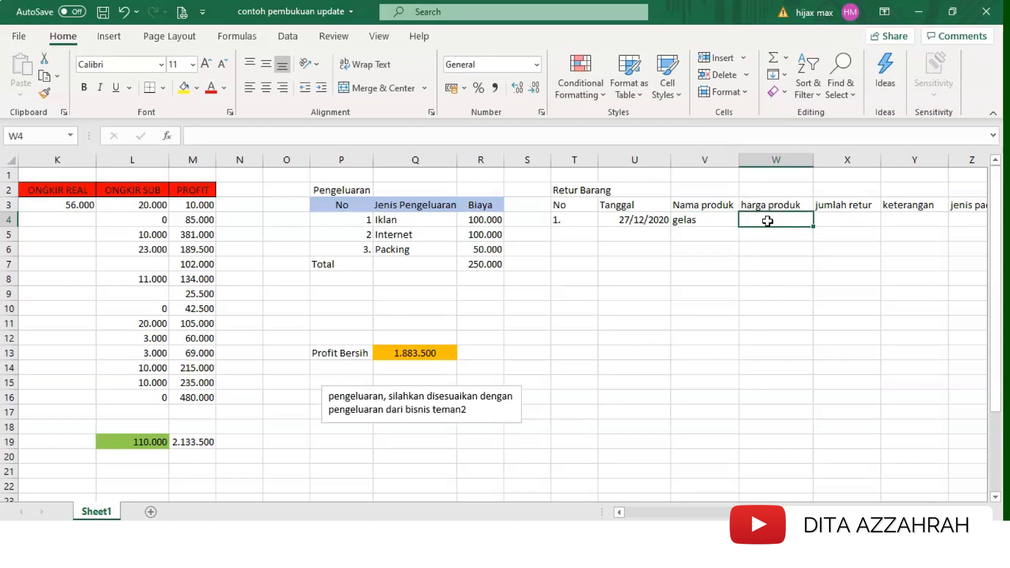
pyautogui.write('50')
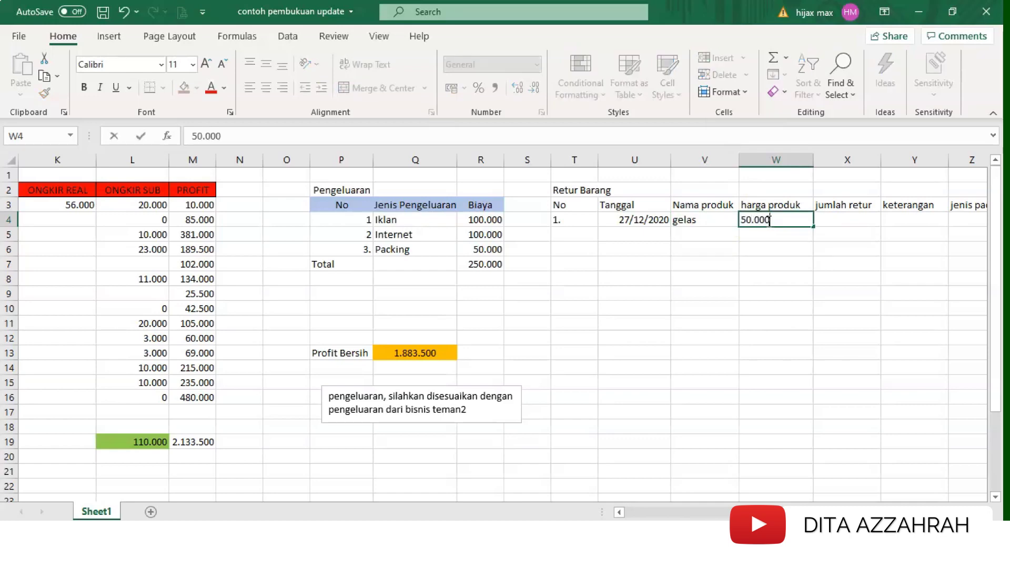
pyautogui.write('.000')
pyautogui.press('Tab')
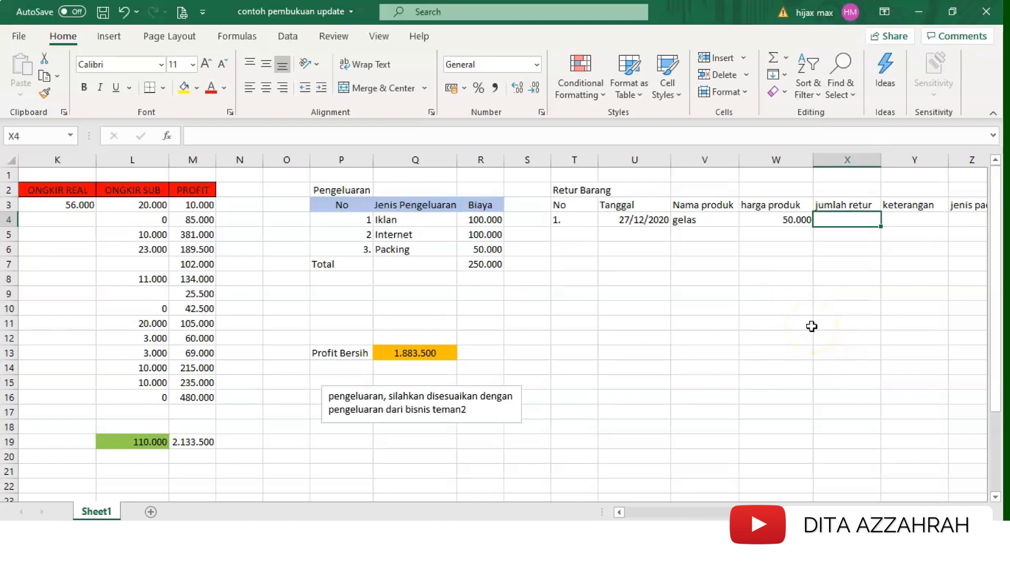
pyautogui.write('2')
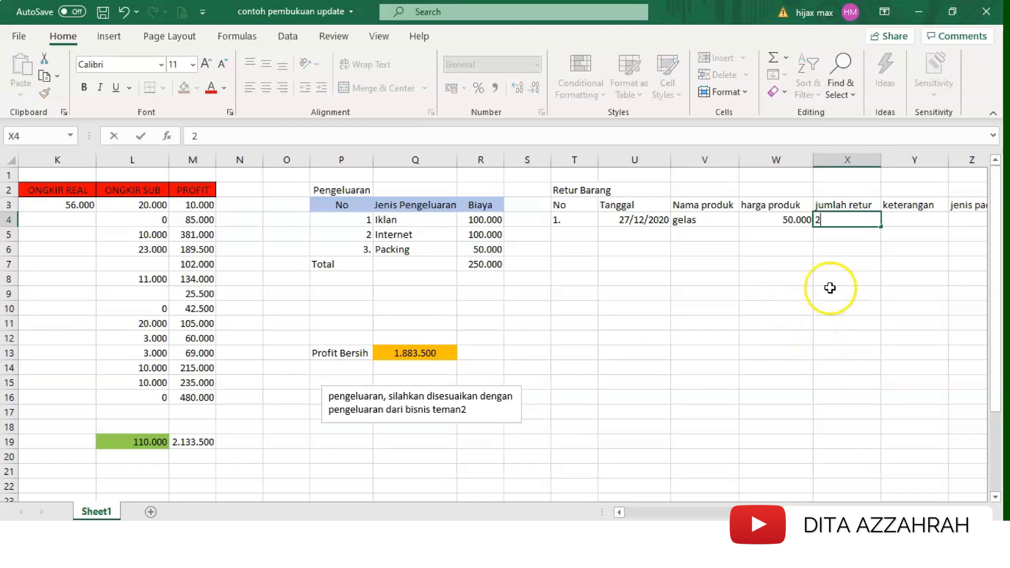
pyautogui.click(897, 218)
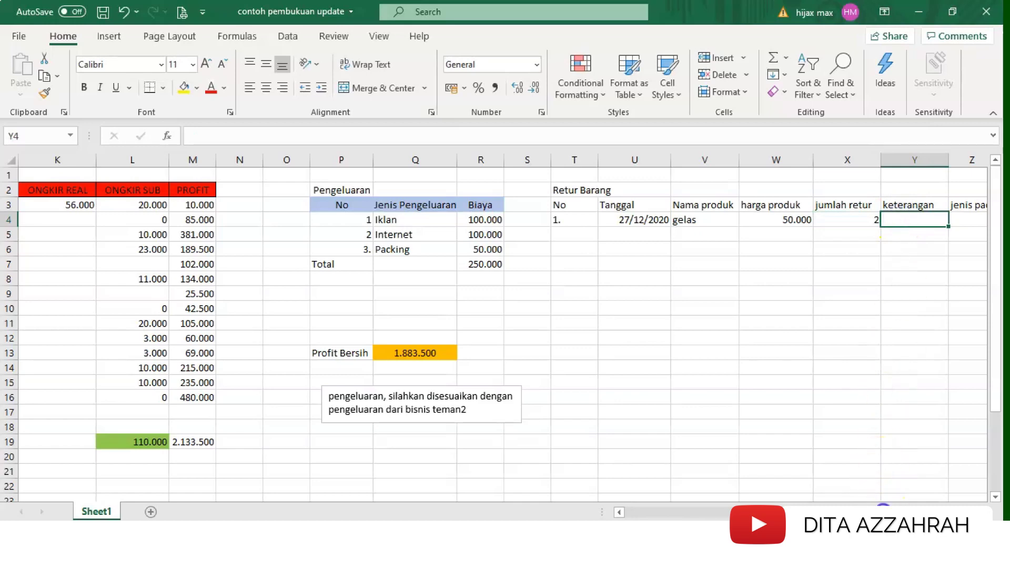
# Step: Move the "keterangan" and "jenis packing" headers to Z3:AA3 and enter the header "Total" in Y3
pyautogui.hscroll(1, 926, 485)
pyautogui.click(834, 203)
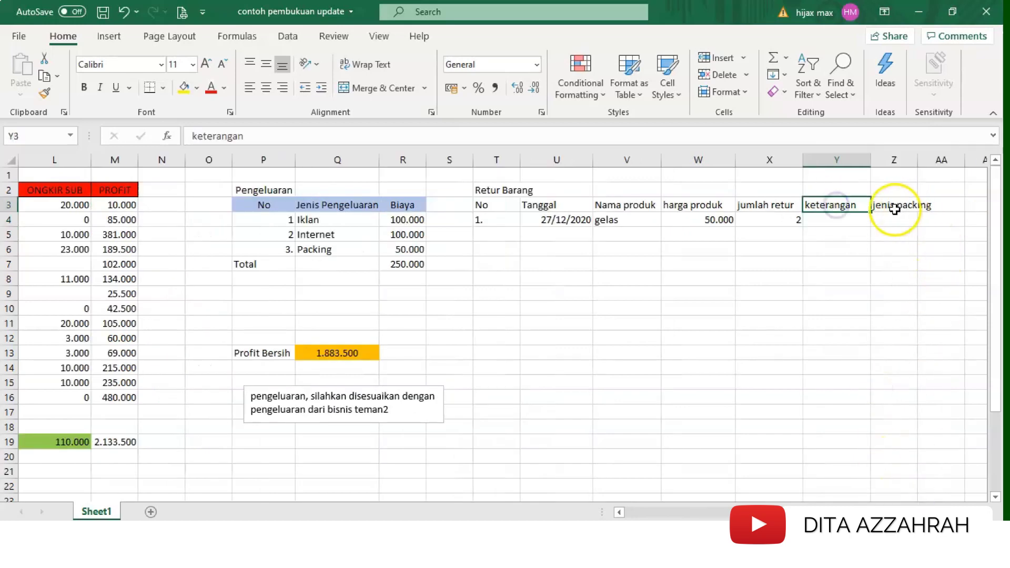
pyautogui.moveTo(850, 203); pyautogui.dragTo(933, 210)
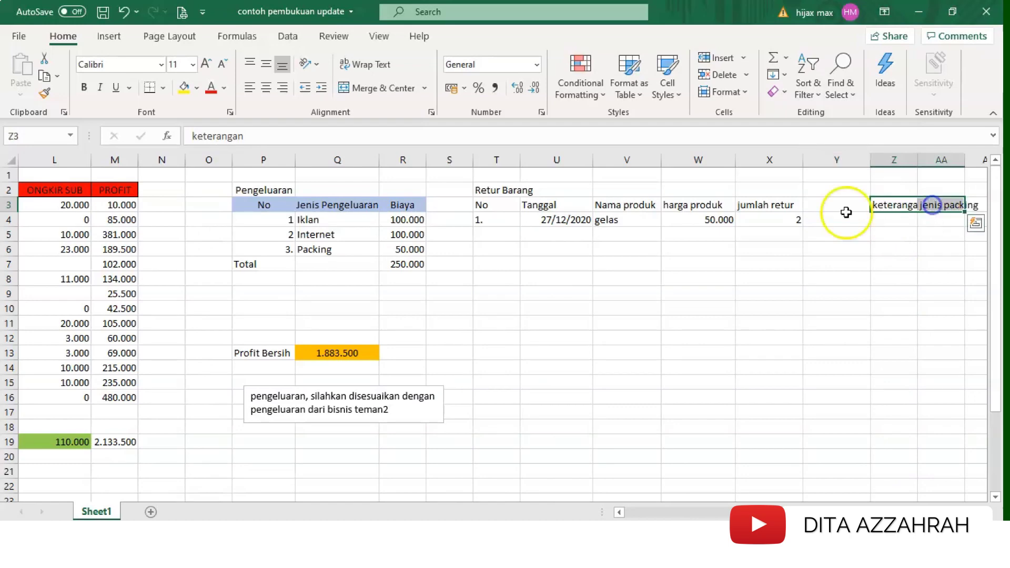
pyautogui.click(812, 211)
pyautogui.write('To')
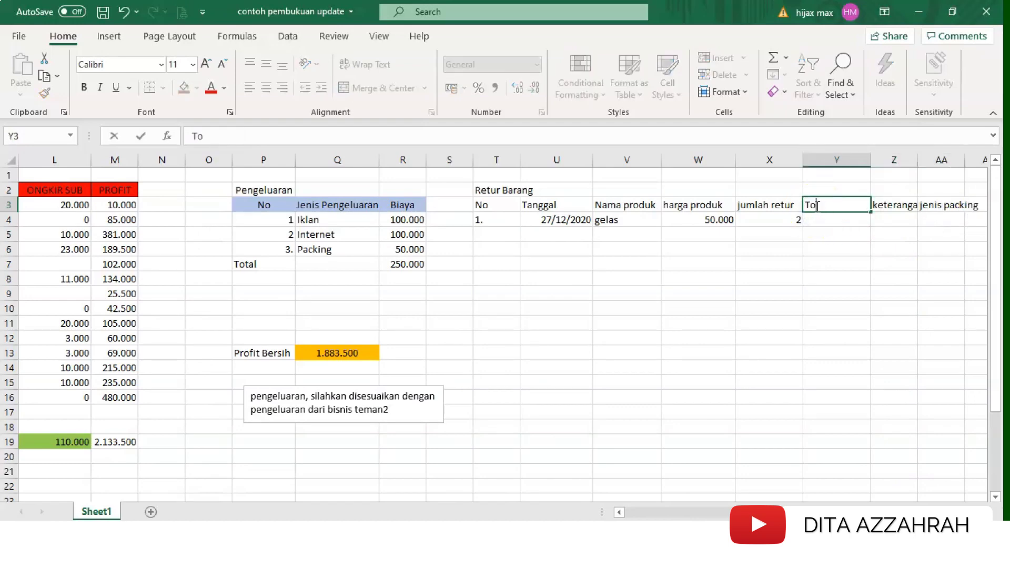
pyautogui.write('tal')
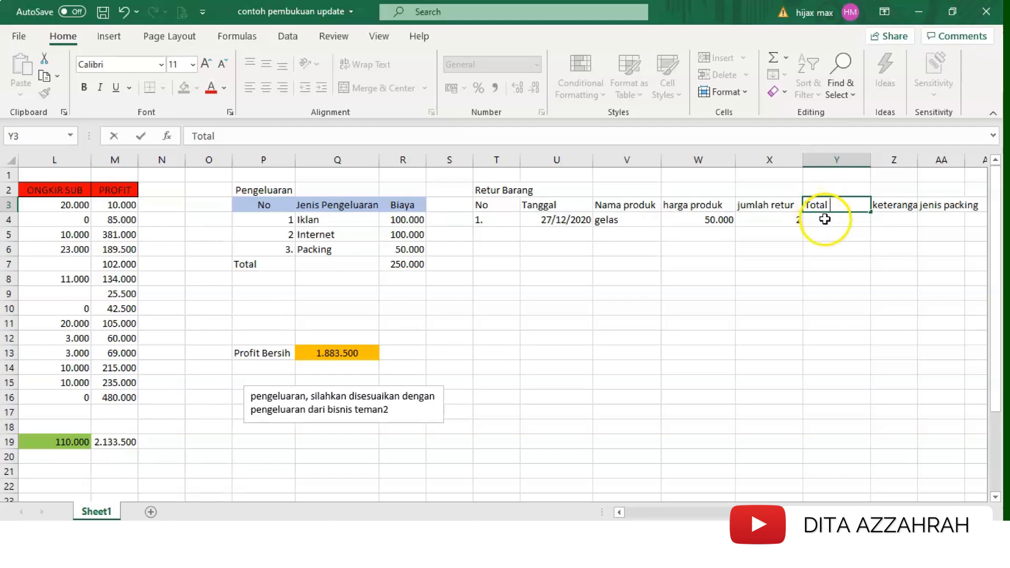
# Step: Calculate the first return's total in Y4 by multiplying the product price by the return quantity with =W4*X4
pyautogui.click(829, 221)
pyautogui.write('=')
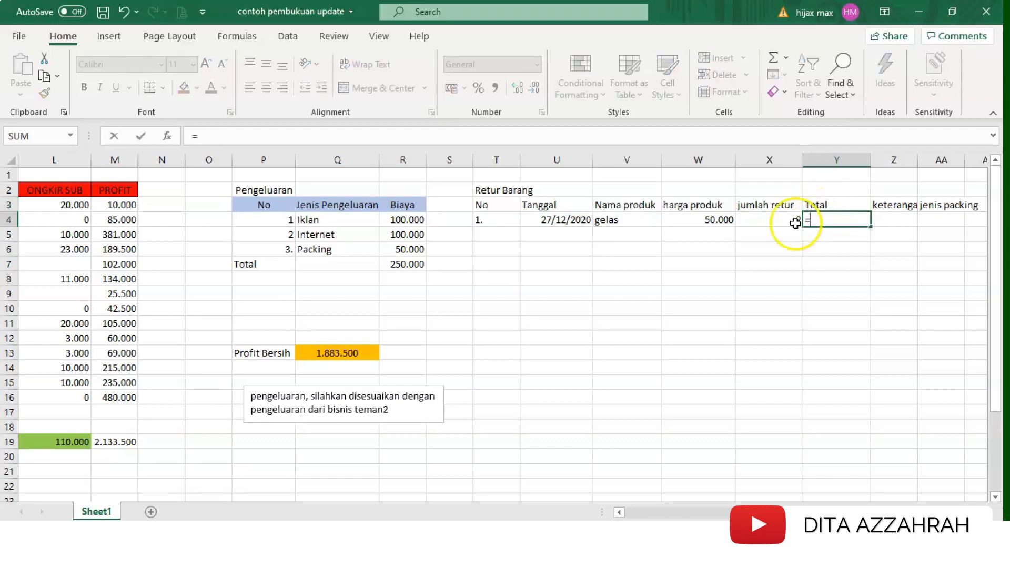
pyautogui.click(709, 222)
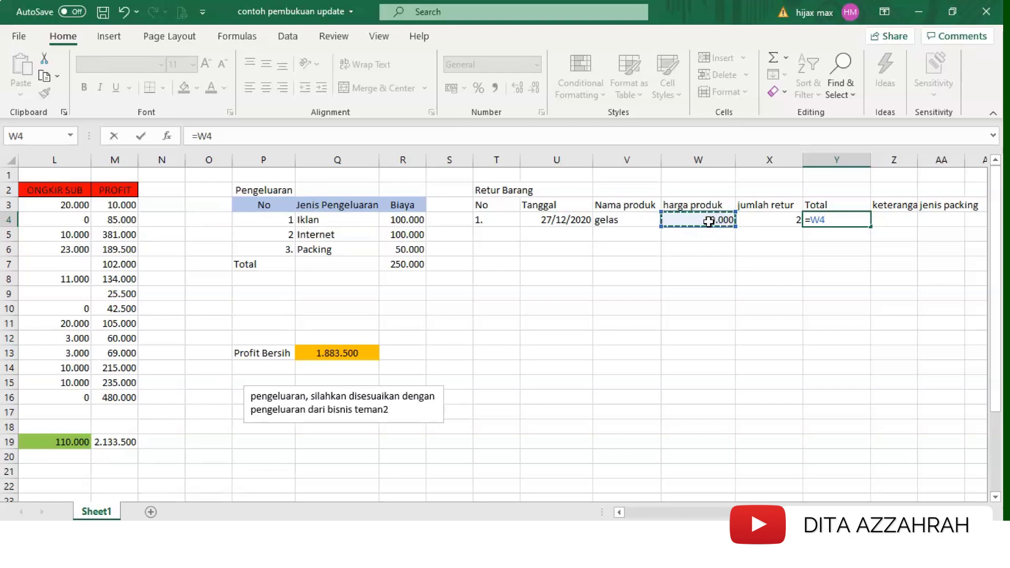
pyautogui.write('*')
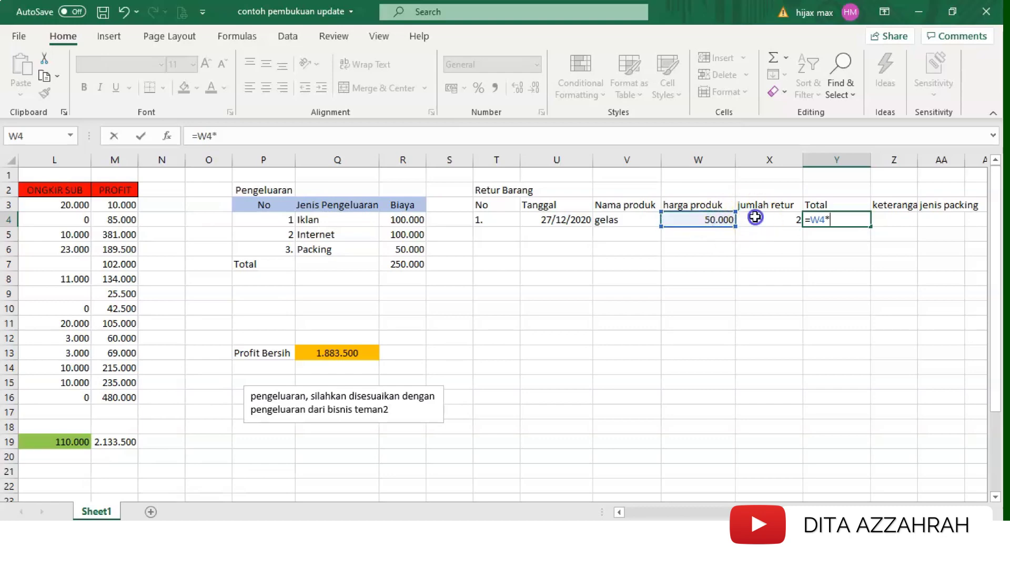
pyautogui.click(755, 218)
pyautogui.press('Return')
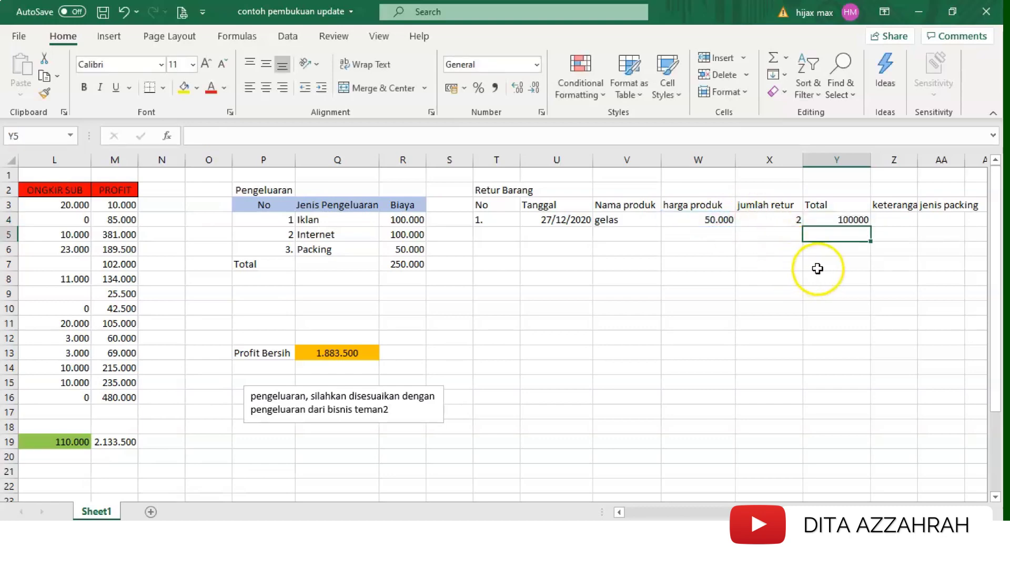
pyautogui.click(839, 221)
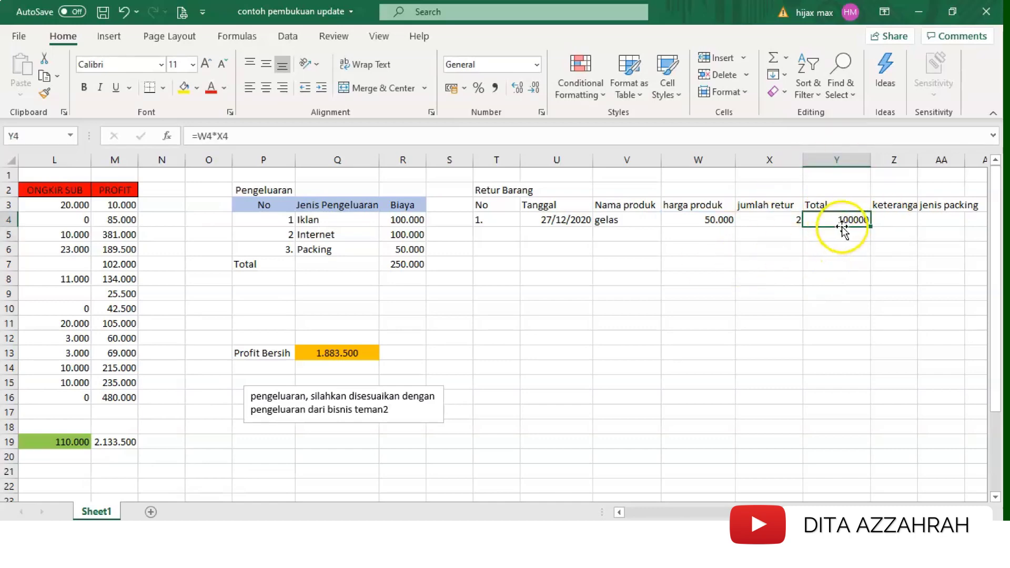
pyautogui.click(841, 219)
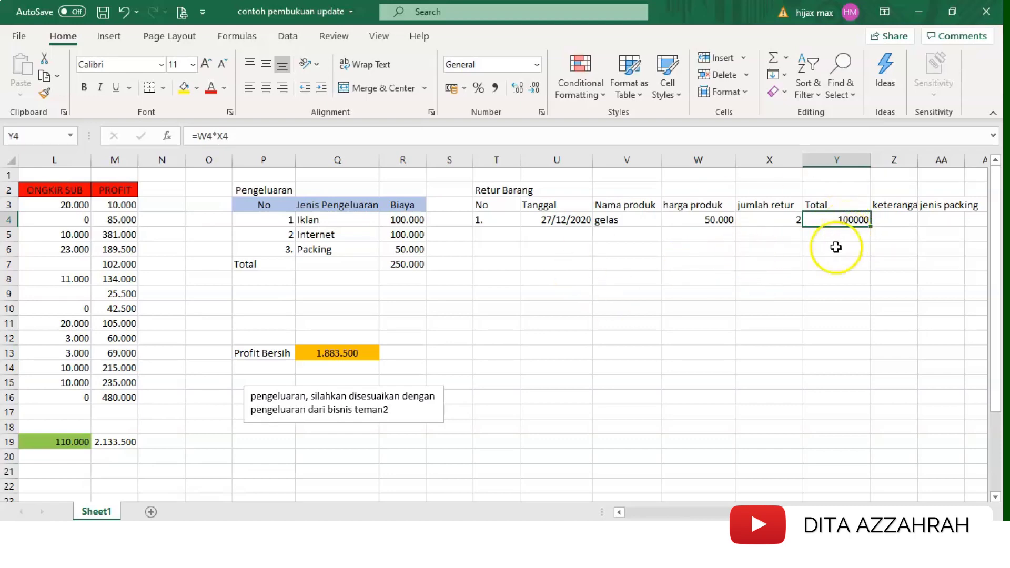
# Step: Widen column Z to fit its "keterangan" header and enter the remark "Pecah" in Z4
pyautogui.click(899, 218)
pyautogui.moveTo(927, 158); pyautogui.dragTo(930, 158)
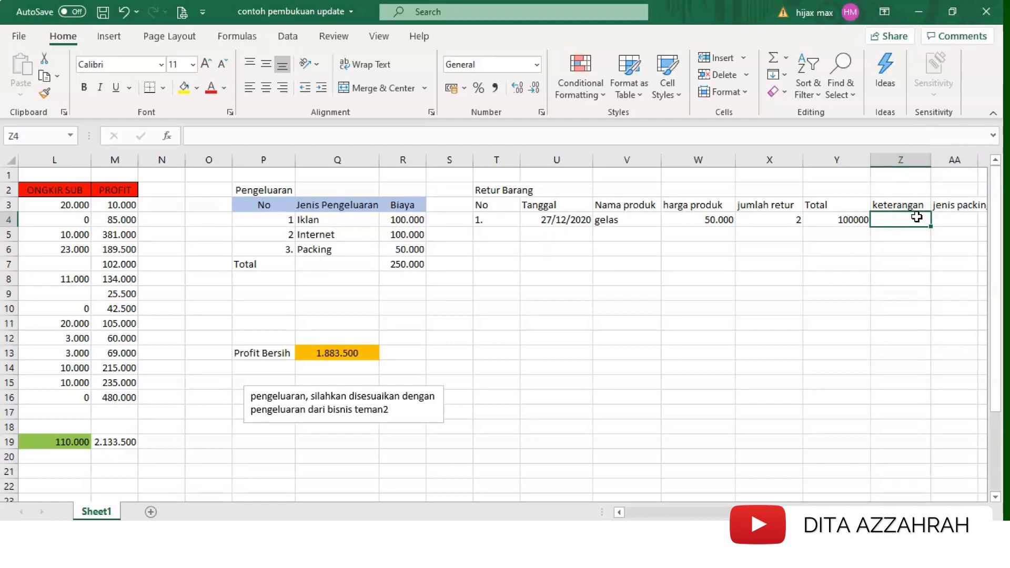
pyautogui.write('Pecah')
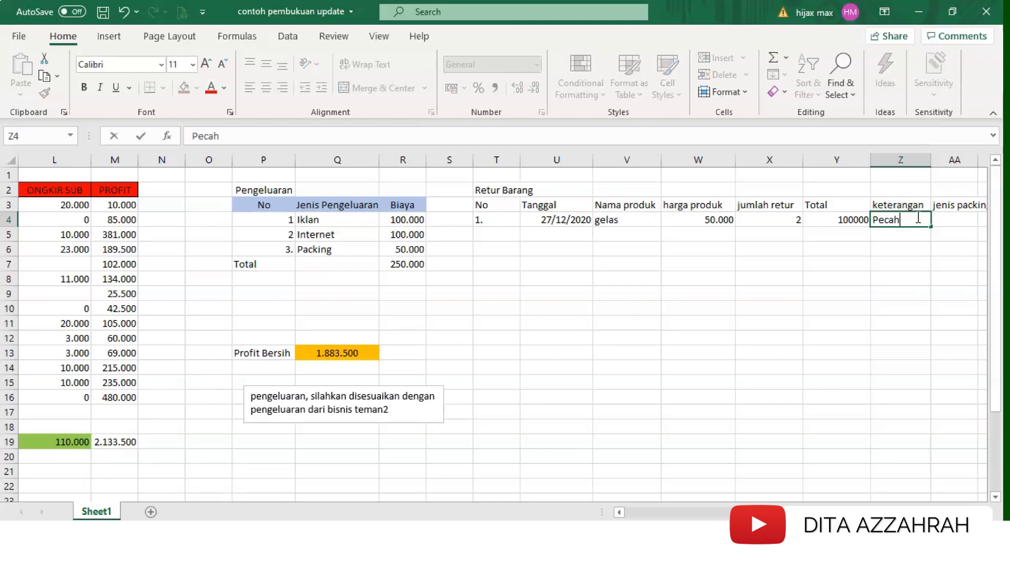
# Step: Widen column AA to fit the "jenis packing" header and enter the packing type "bubble wrap" in AA4
pyautogui.click(963, 221)
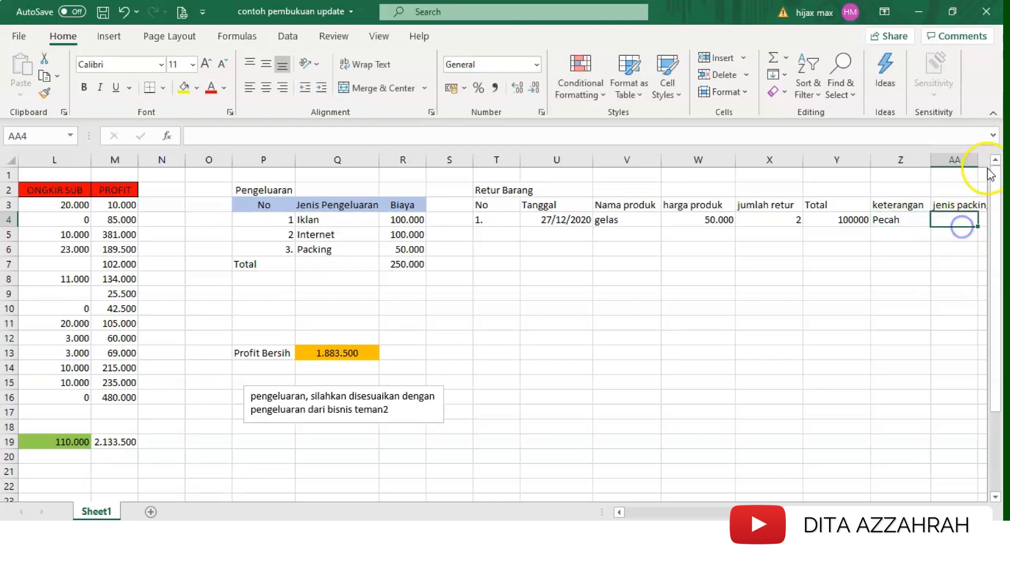
pyautogui.moveTo(980, 159); pyautogui.dragTo(995, 160)
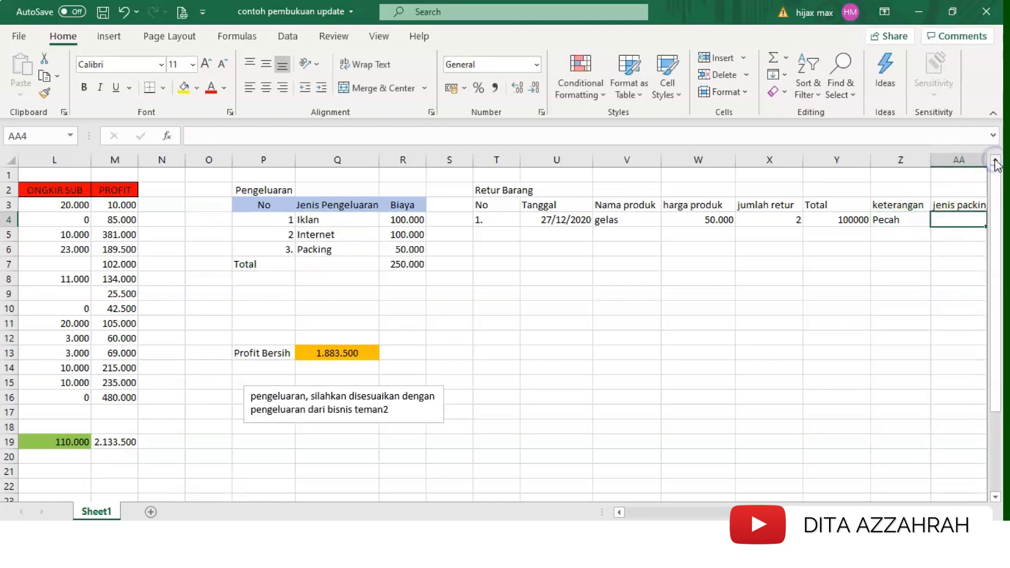
pyautogui.press('Right')
pyautogui.press('Right')
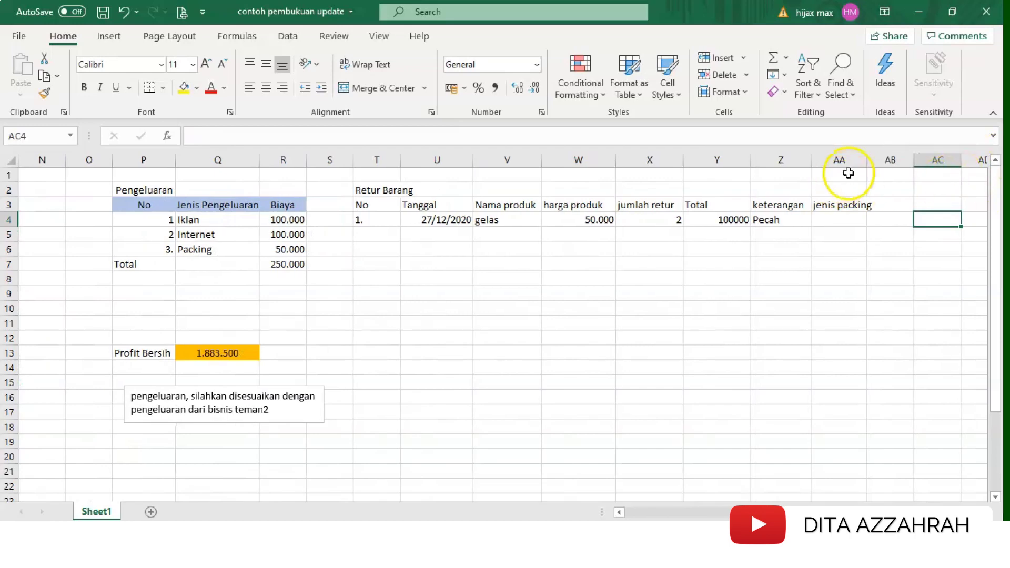
pyautogui.moveTo(868, 160); pyautogui.dragTo(877, 160)
pyautogui.click(856, 218)
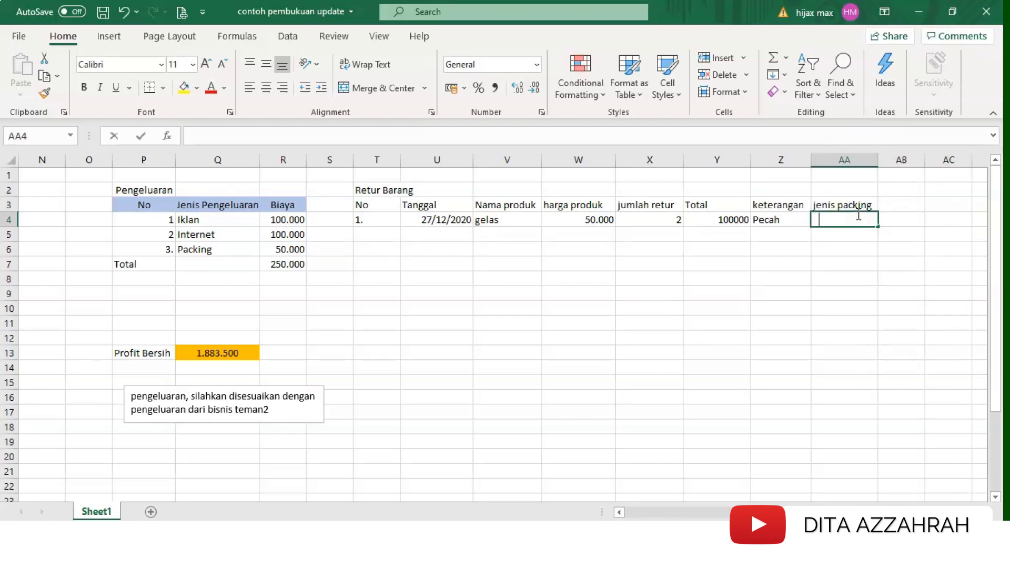
pyautogui.write('bubbl')
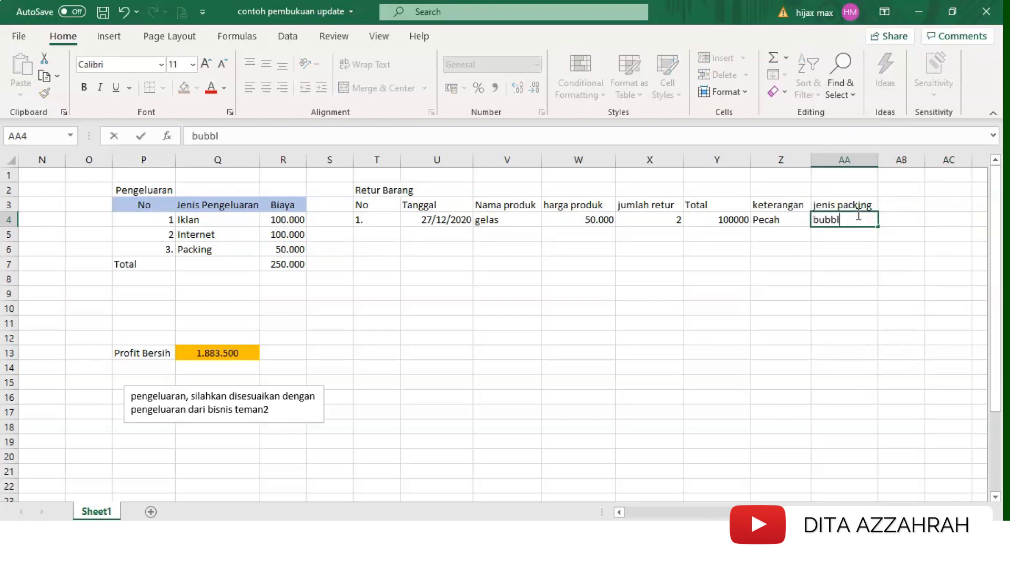
pyautogui.write('e wrap')
pyautogui.click(25, 525)
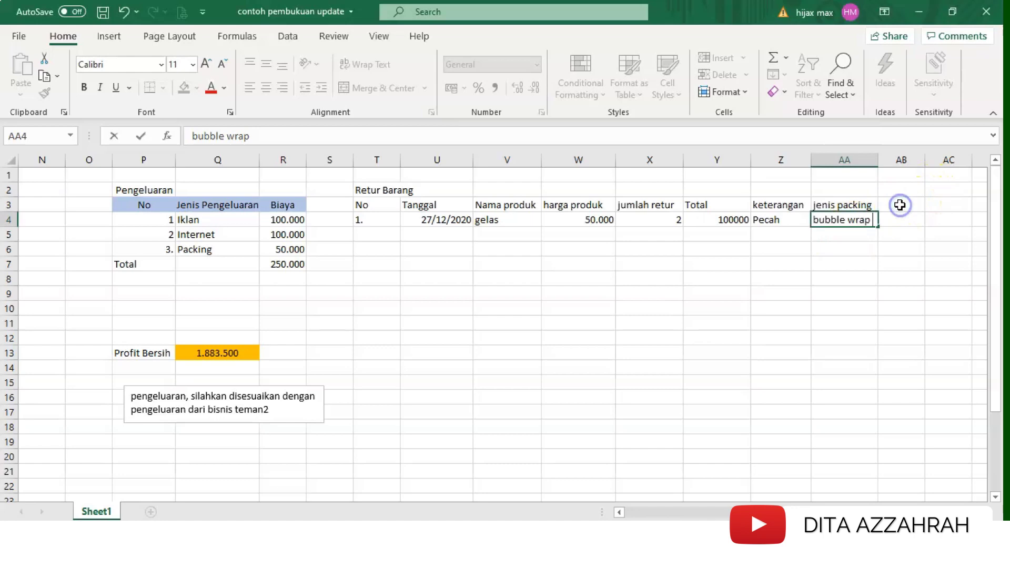
# Step: Add the header "ekspedisi" in AB3, beside the "jenis packing" header
pyautogui.click(899, 205)
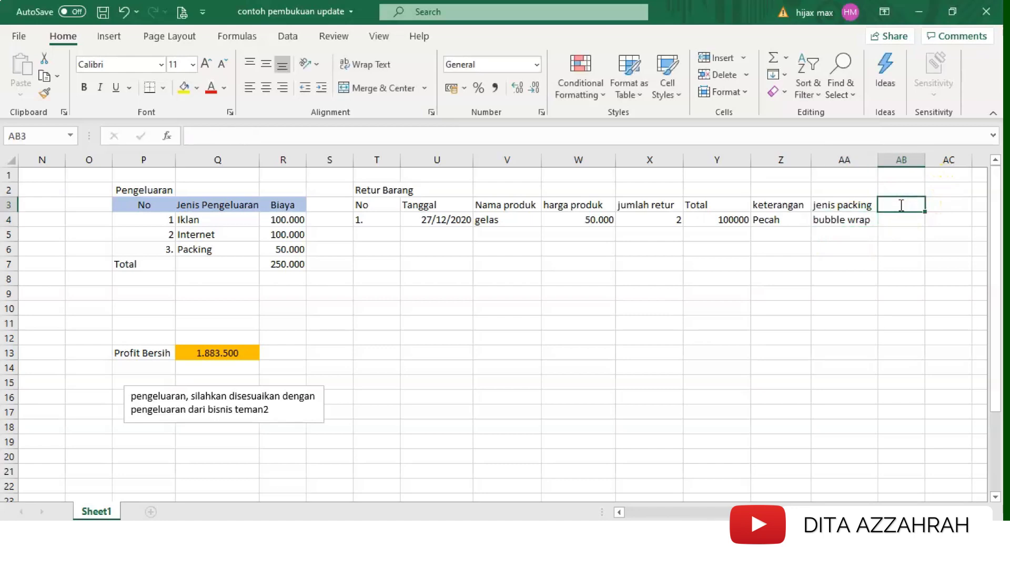
pyautogui.write('ekspedisi')
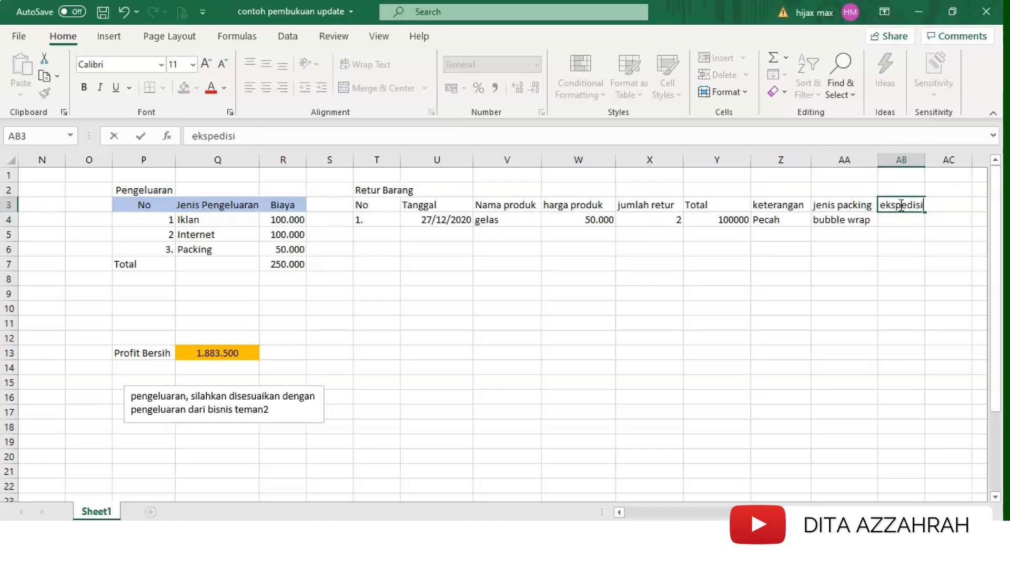
pyautogui.click(906, 223)
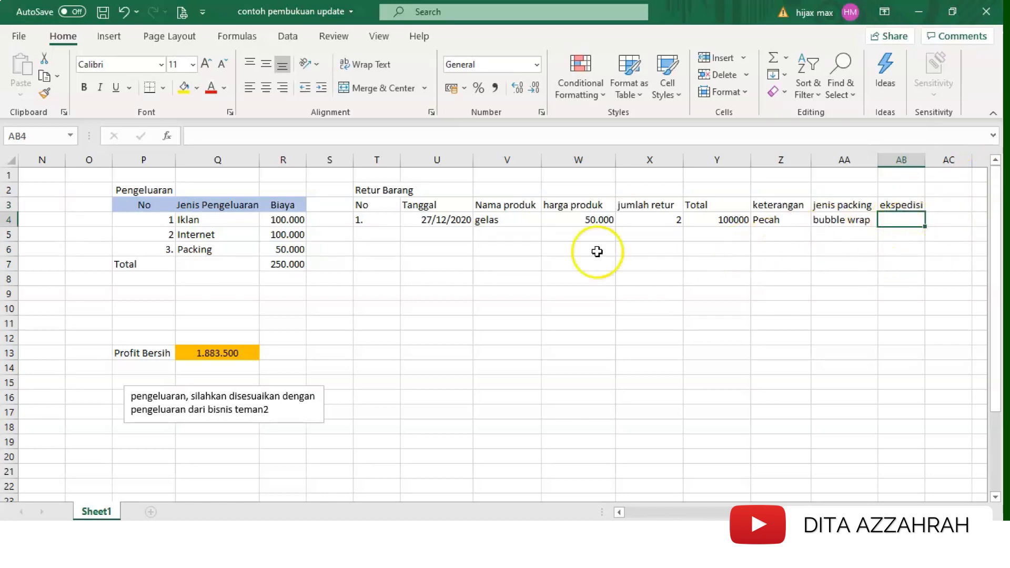
pyautogui.click(514, 226)
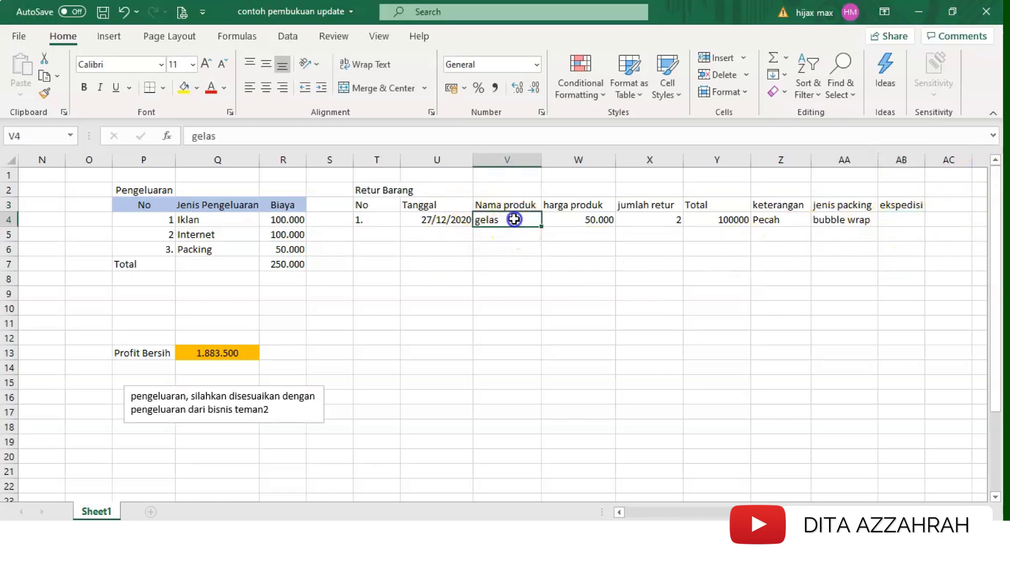
pyautogui.click(855, 220)
pyautogui.click(898, 216)
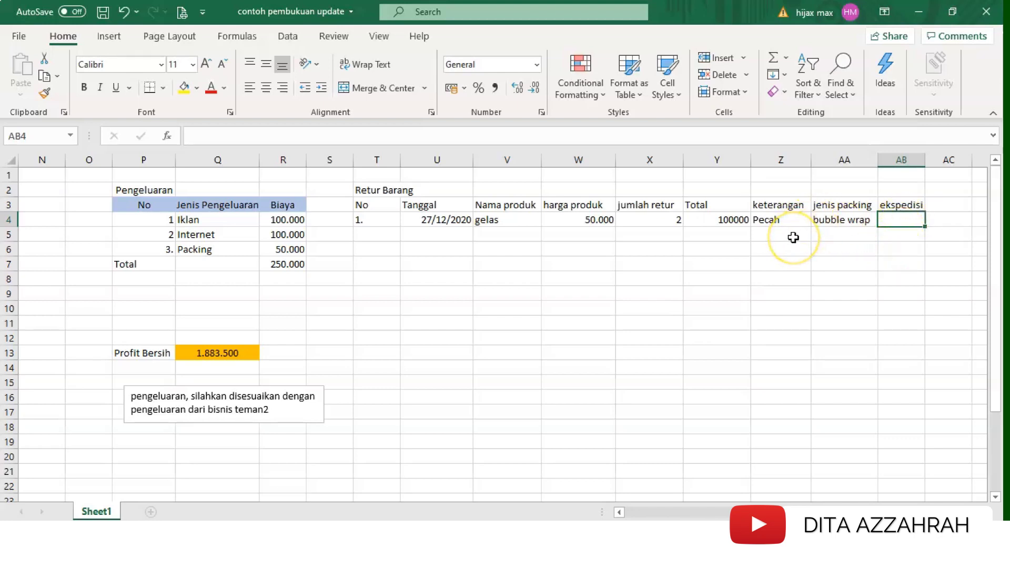
pyautogui.click(901, 234)
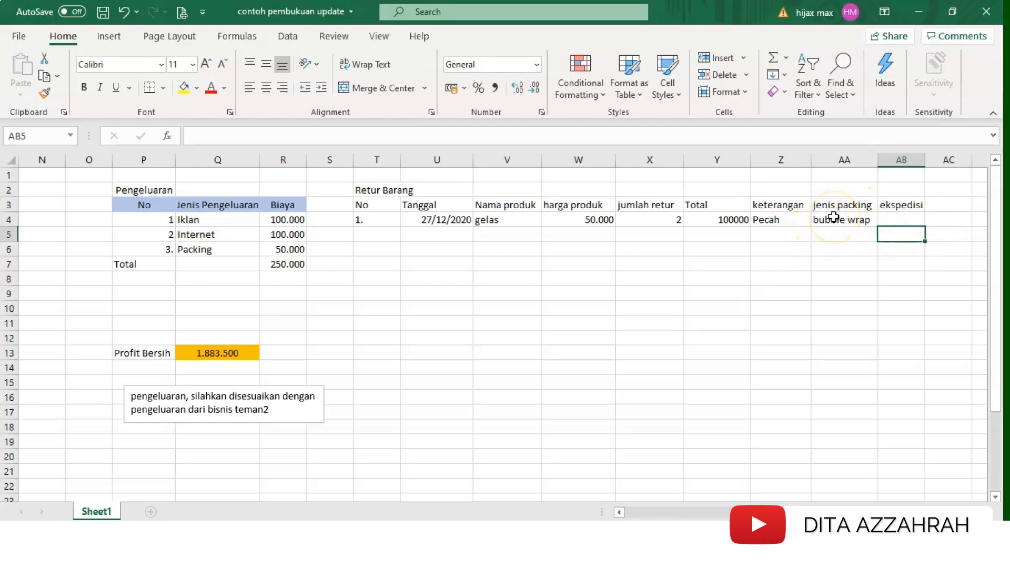
pyautogui.click(900, 216)
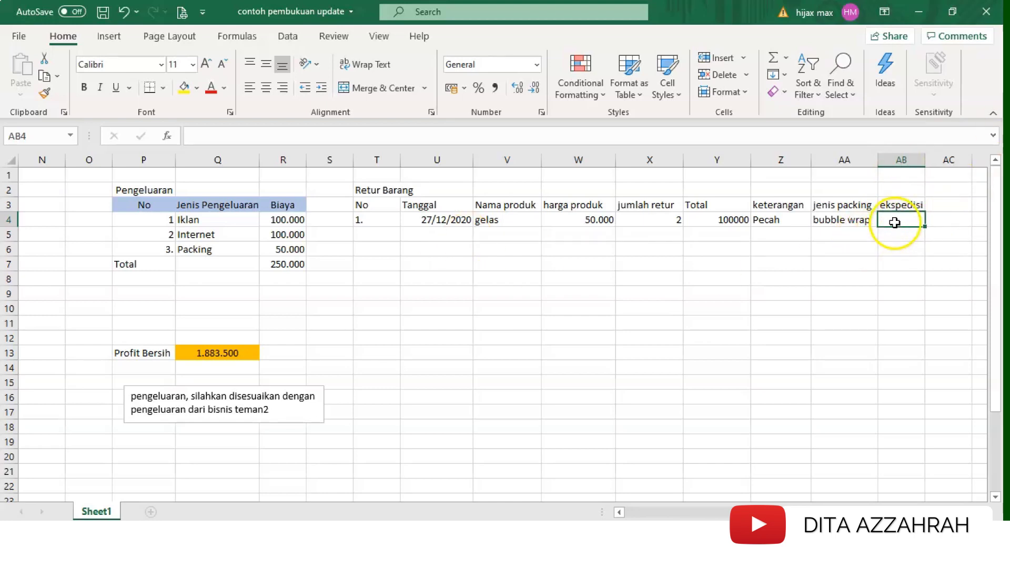
pyautogui.click(845, 221)
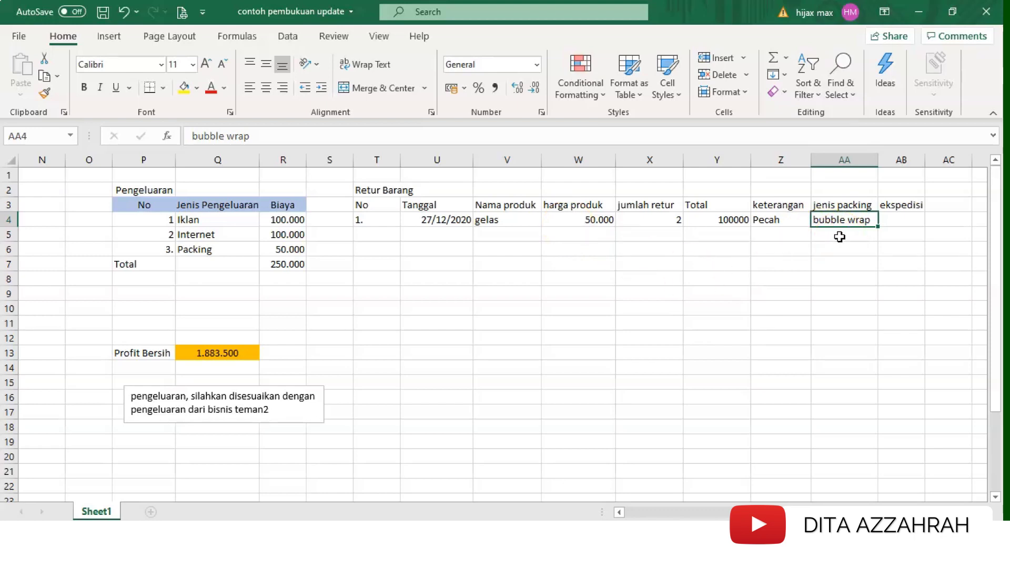
pyautogui.click(907, 223)
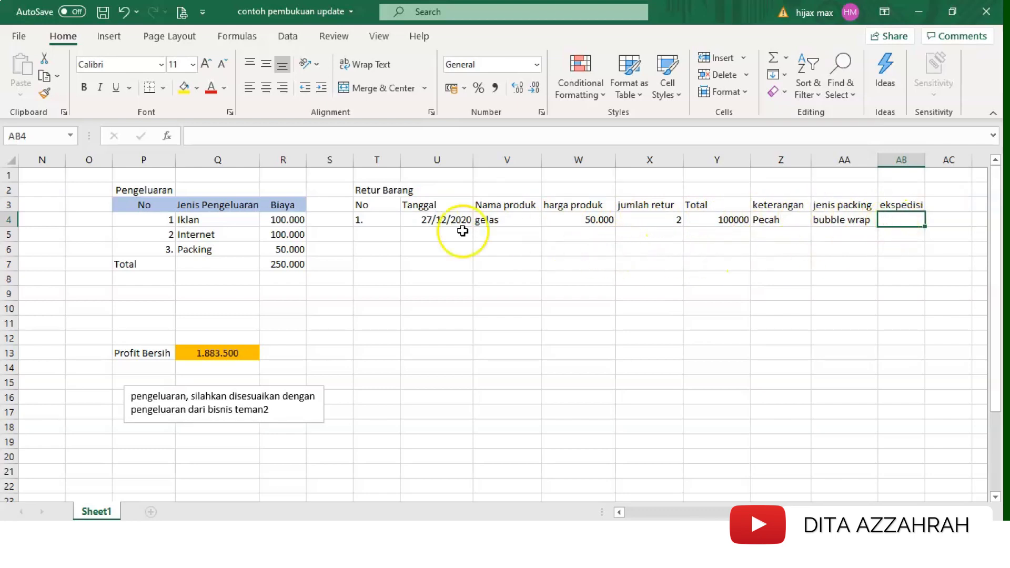
# Step: Move the "Nama produk" to "ekspedisi" block with its record two columns over to X3:AD4 and enter the header "Nama cus" in V3
pyautogui.moveTo(518, 204); pyautogui.dragTo(942, 216)
pyautogui.click(513, 204)
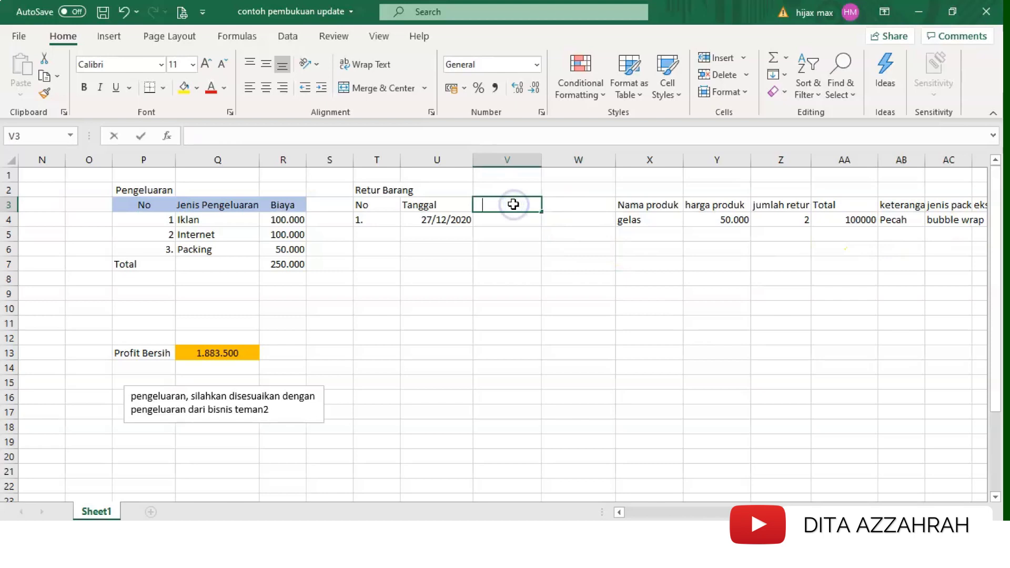
pyautogui.write('Nama')
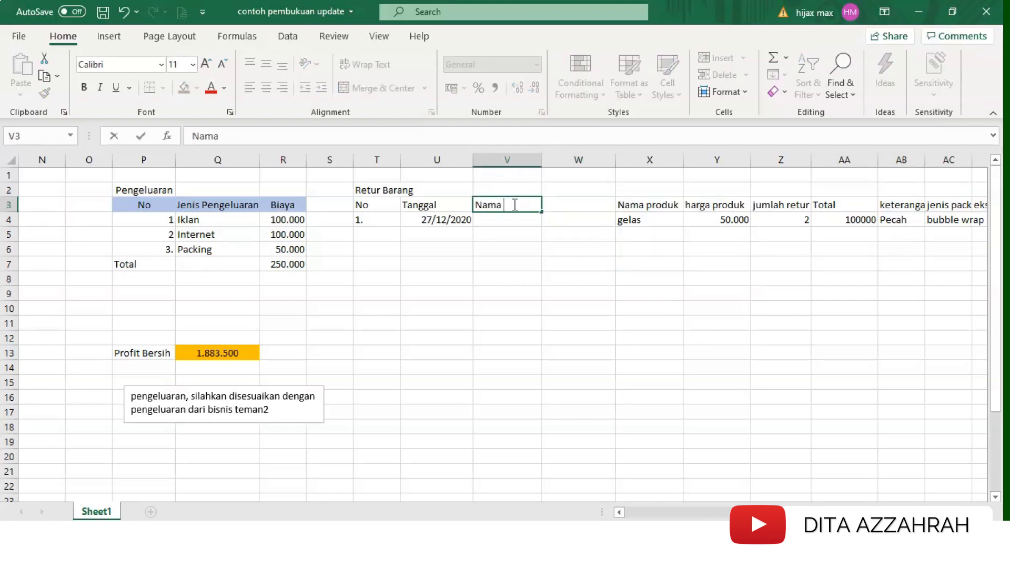
pyautogui.write(' cut')
pyautogui.press('BackSpace')
pyautogui.press('BackSpace')
pyautogui.press('BackSpace')
pyautogui.write('cu')
pyautogui.press('BackSpace')
pyautogui.press('BackSpace')
pyautogui.write('cus')
# Step: Enter the header "kota tujuan" in W3, between "Nama cus" and "Nama produk"
pyautogui.click(585, 201)
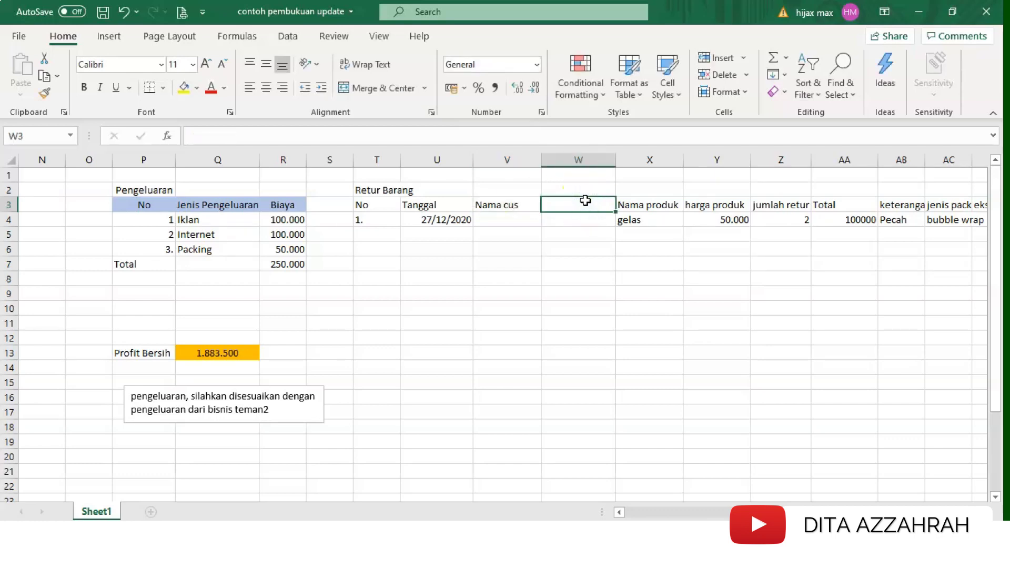
pyautogui.write('kot')
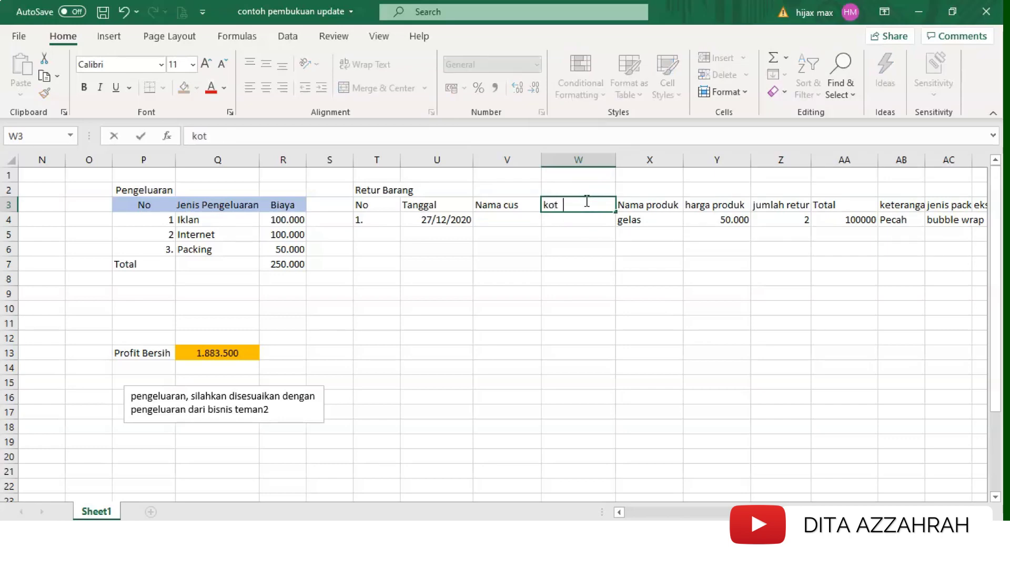
pyautogui.write('a tujuan')
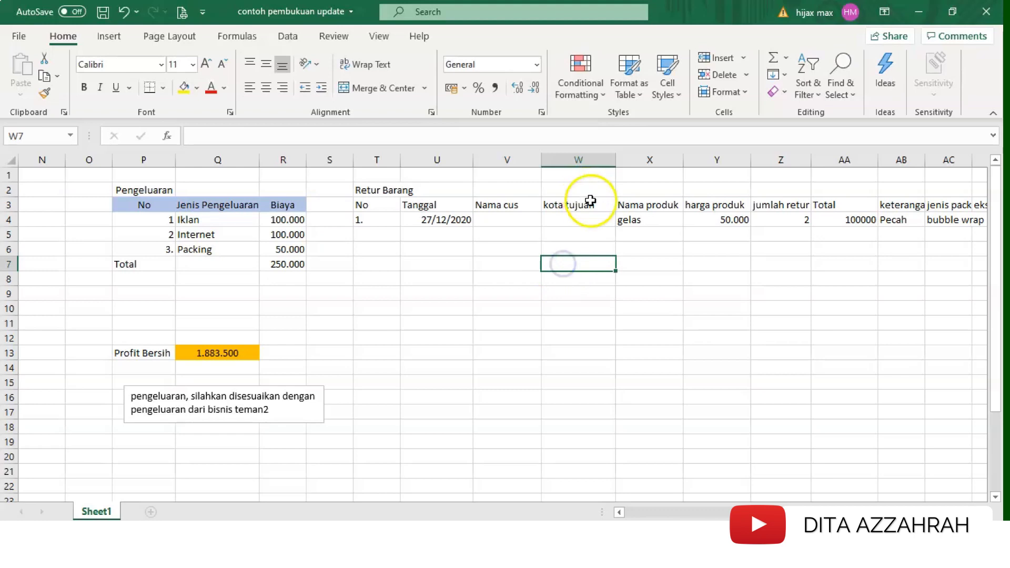
pyautogui.click(583, 204)
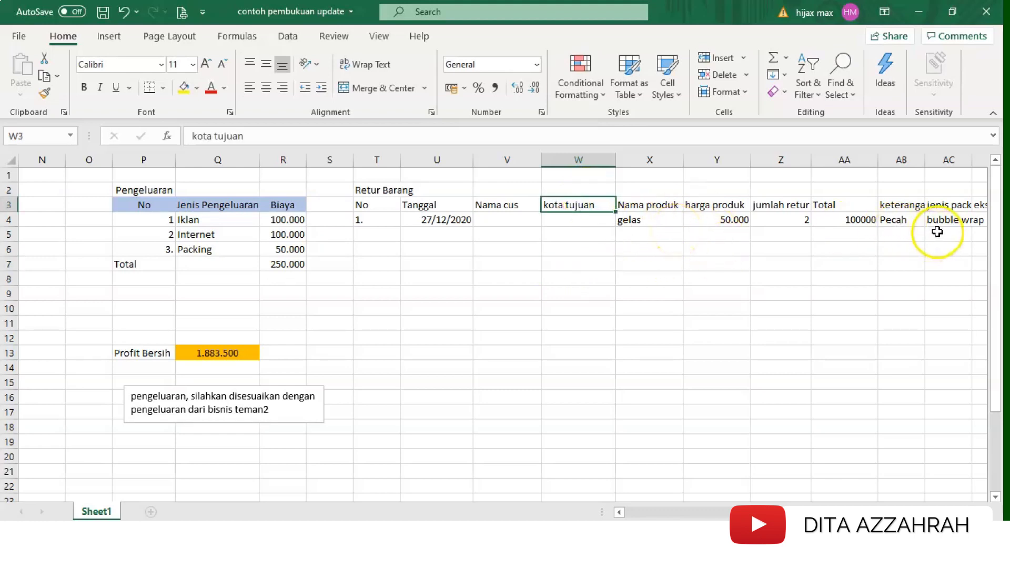
pyautogui.click(985, 223)
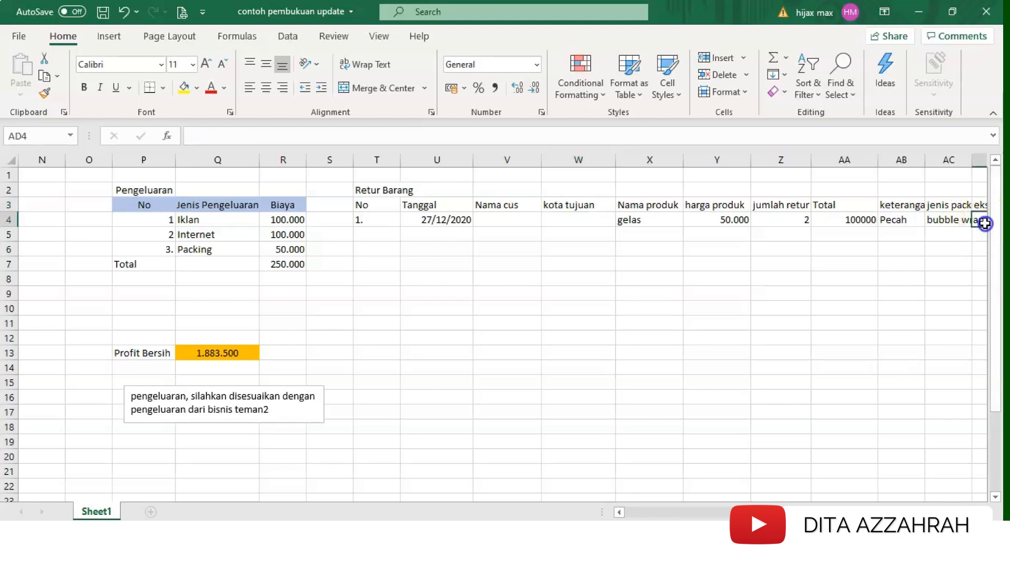
pyautogui.click(546, 215)
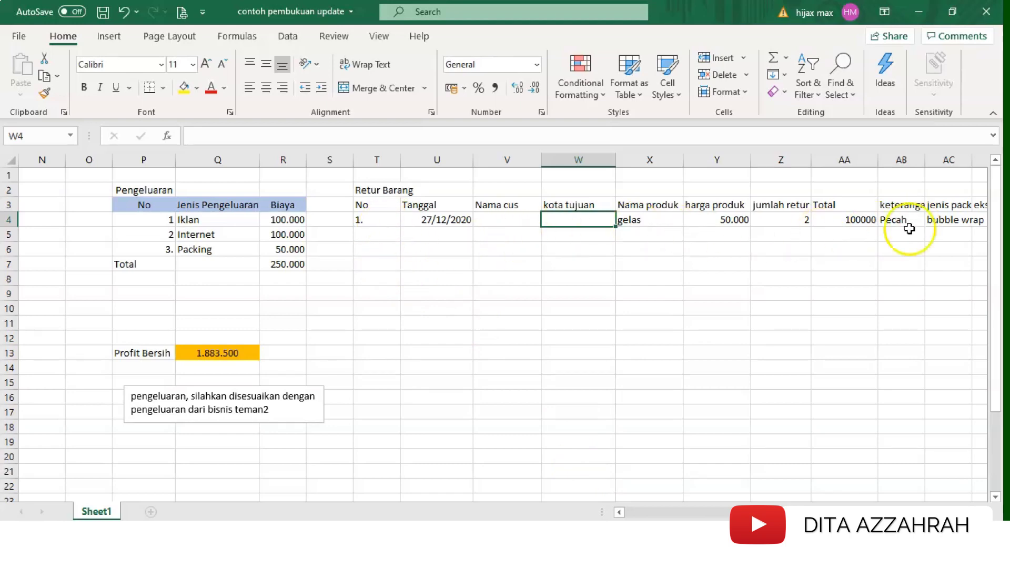
pyautogui.moveTo(873, 513)
pyautogui.mouseDown()
pyautogui.moveTo(699, 507)
pyautogui.moveTo(885, 509)
pyautogui.mouseUp()
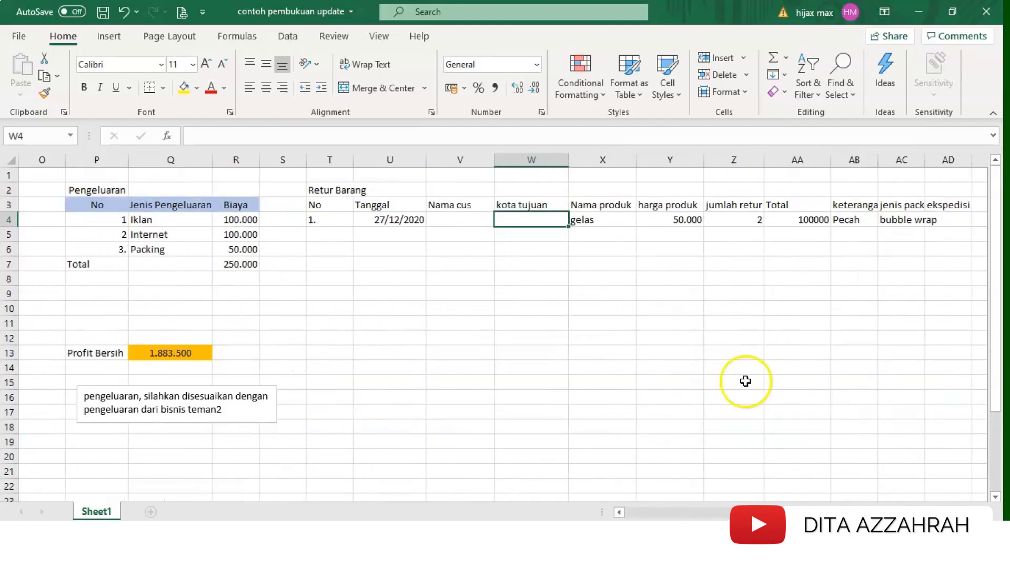